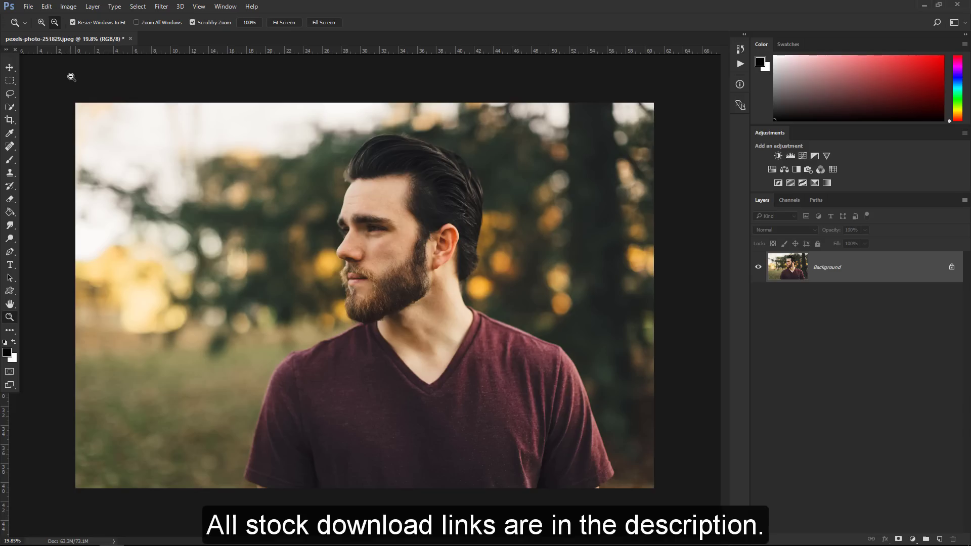
Quick-select the man from hair to shirt and copy him to a new layer with Ctrl+J.
{"action": "left_click", "coordinate": [10, 107]}
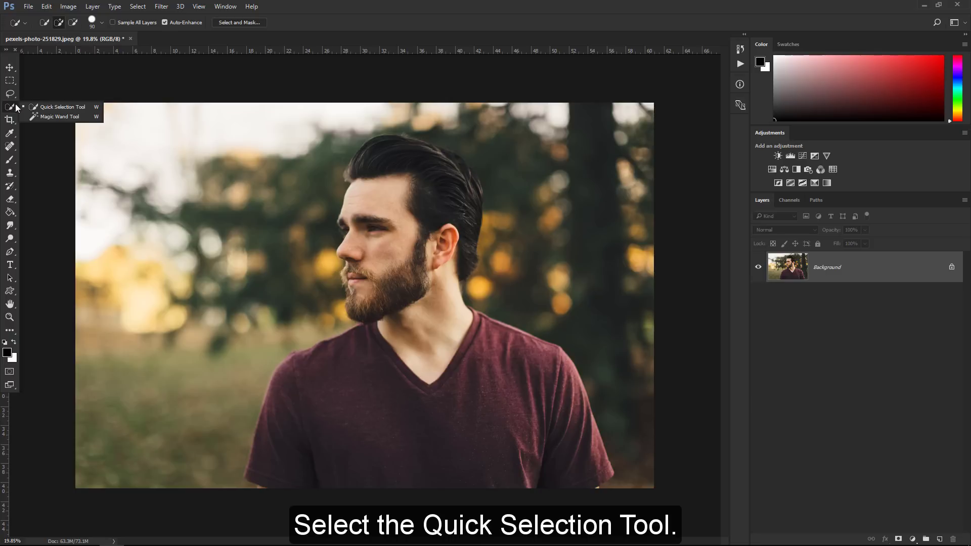
{"action": "left_click", "coordinate": [92, 107]}
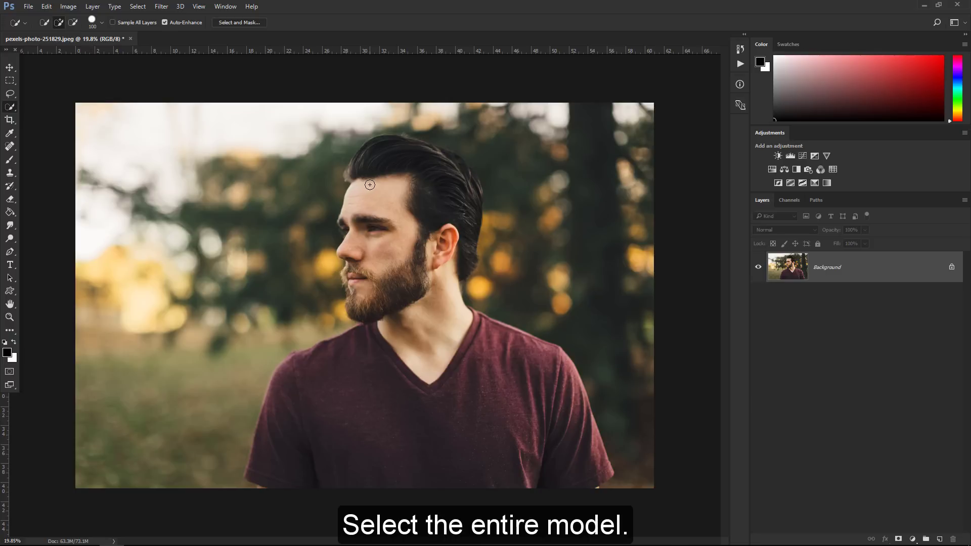
{"action": "key", "text": "bracketright"}
{"action": "mouse_move", "coordinate": [370, 185]}
{"action": "left_mouse_down"}
{"action": "mouse_move", "coordinate": [444, 308]}
{"action": "mouse_move", "coordinate": [379, 360]}
{"action": "mouse_move", "coordinate": [332, 417]}
{"action": "left_mouse_up"}
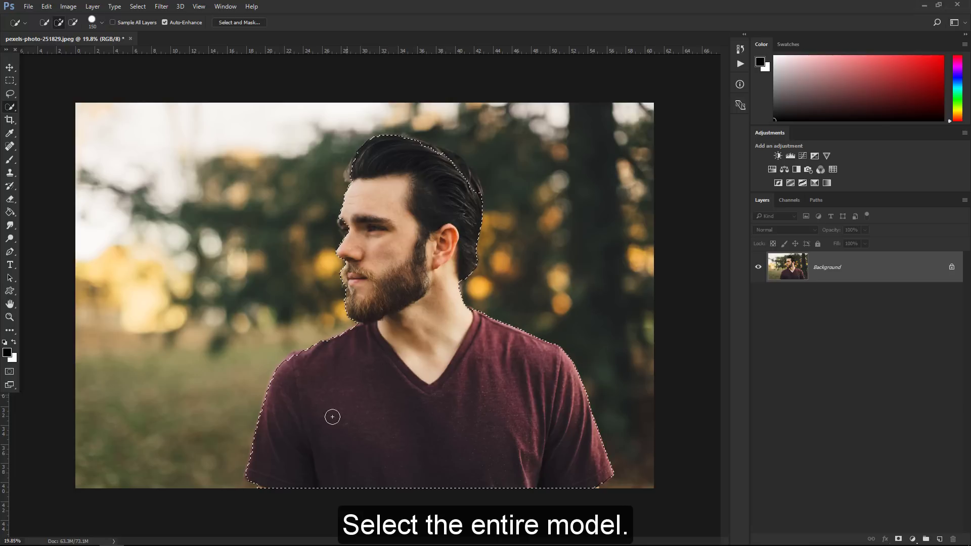
{"action": "key", "text": "bracketleft"}
{"action": "key", "text": "bracketleft"}
{"action": "key", "text": "bracketleft"}
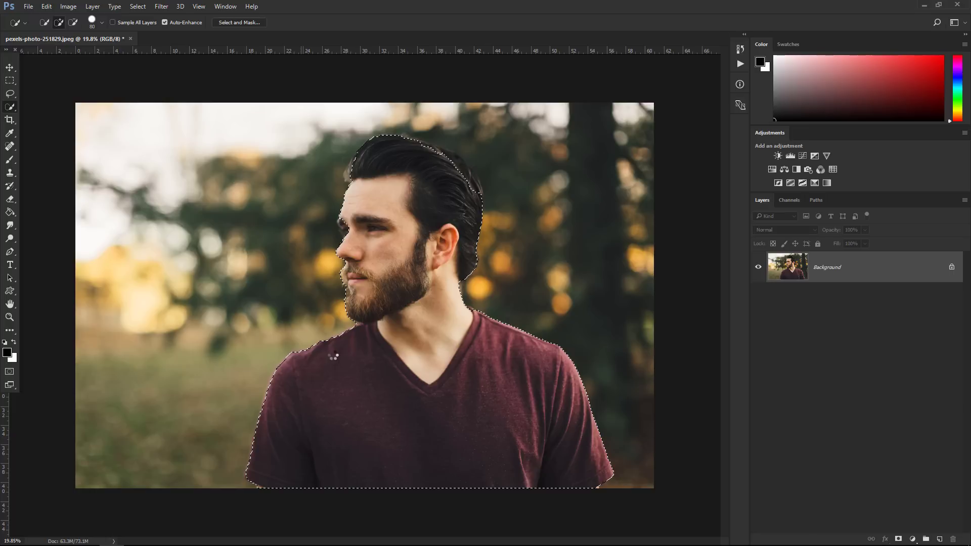
{"action": "key", "text": "bracketleft"}
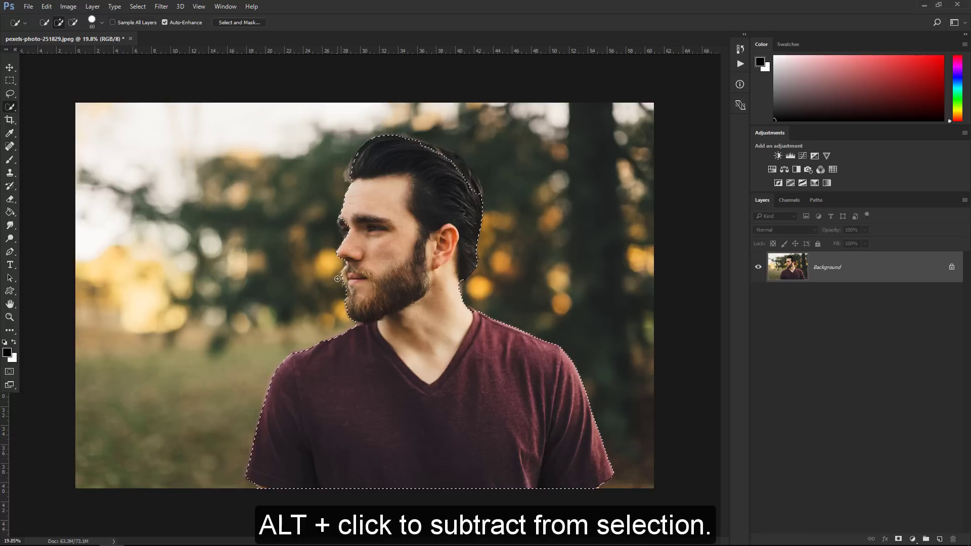
{"action": "key", "text": "alt"}
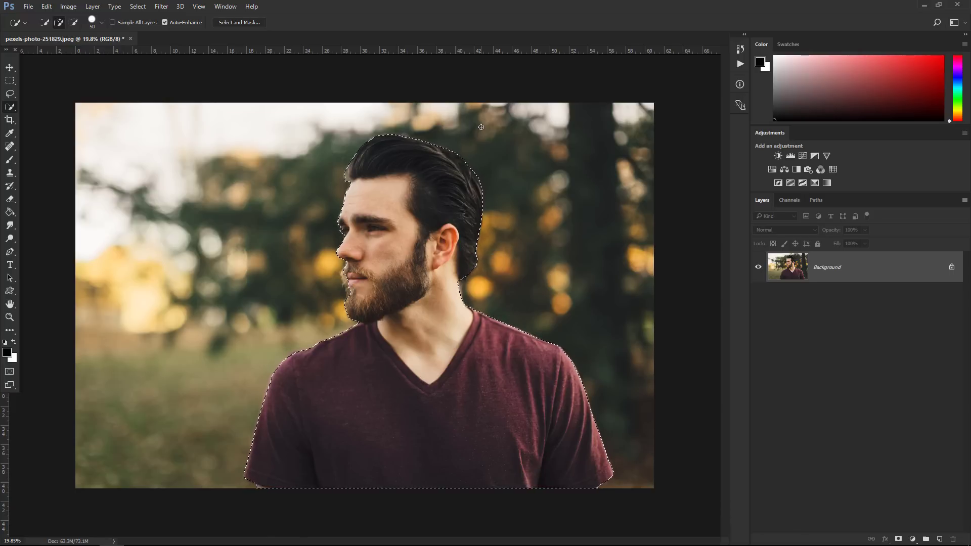
{"action": "key", "text": "ctrl+j"}
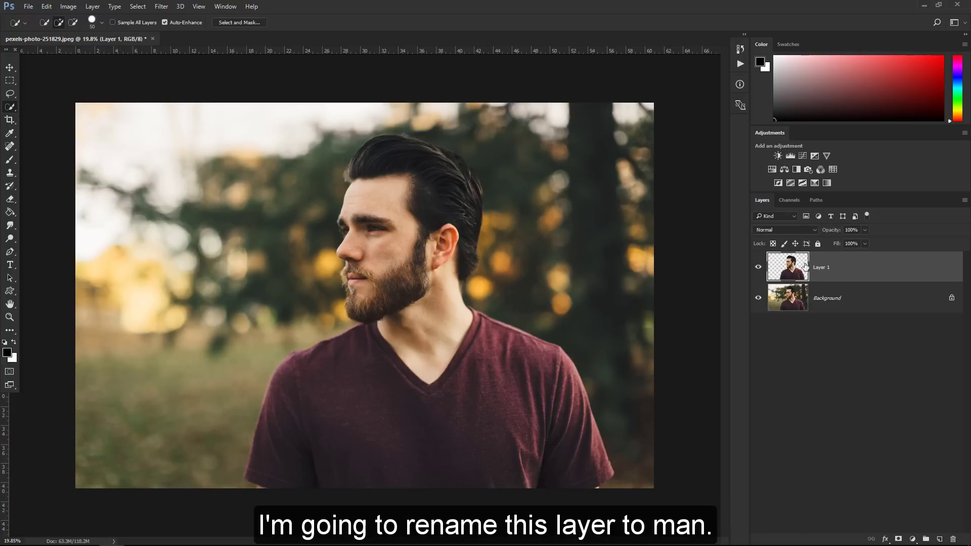
Rename the cut-out layer to MAN.
{"action": "double_click", "coordinate": [821, 268]}
{"action": "type", "text": "MAN"}
{"action": "key", "text": "Return"}
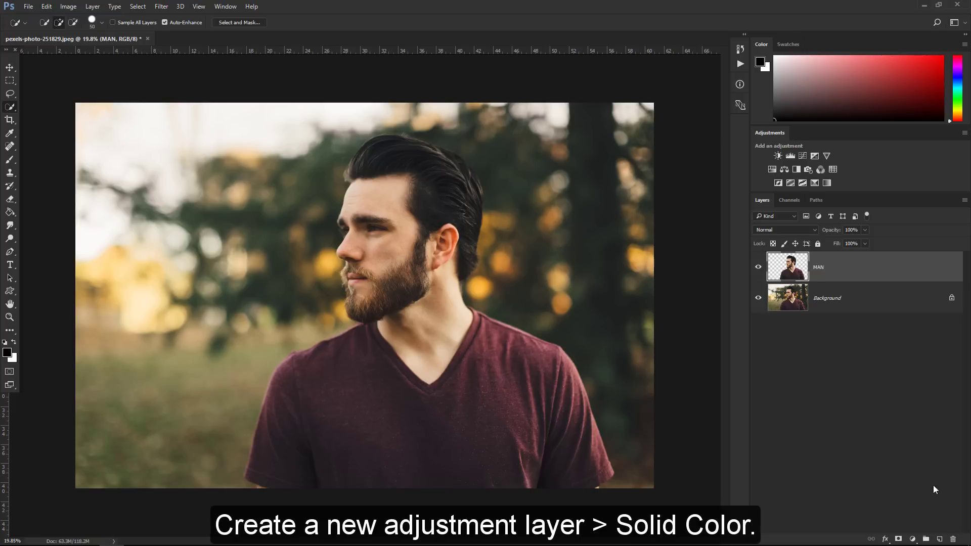
Add a white Solid Color fill layer beneath MAN, then reselect MAN.
{"action": "left_click", "coordinate": [912, 539]}
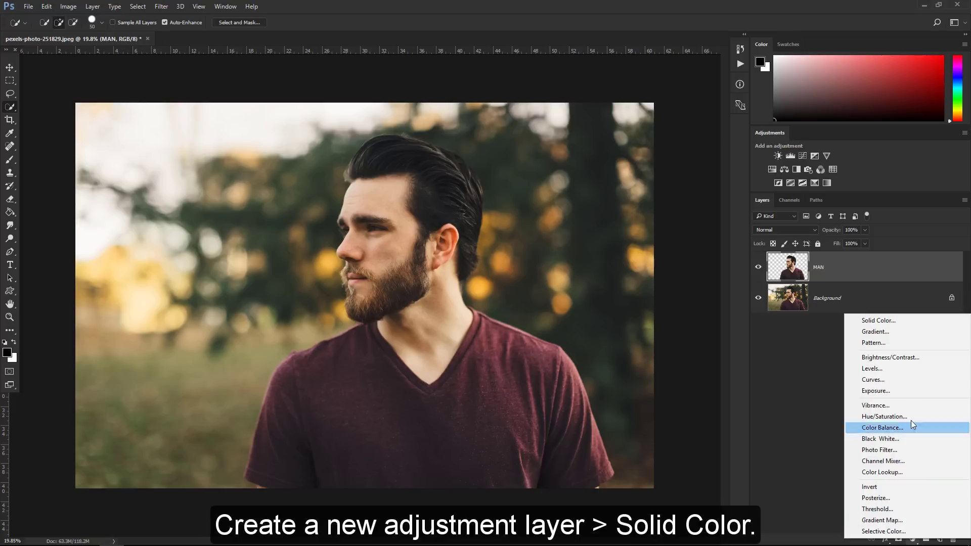
{"action": "left_click", "coordinate": [921, 319]}
{"action": "left_click_drag", "start_coordinate": [743, 193], "coordinate": [675, 109]}
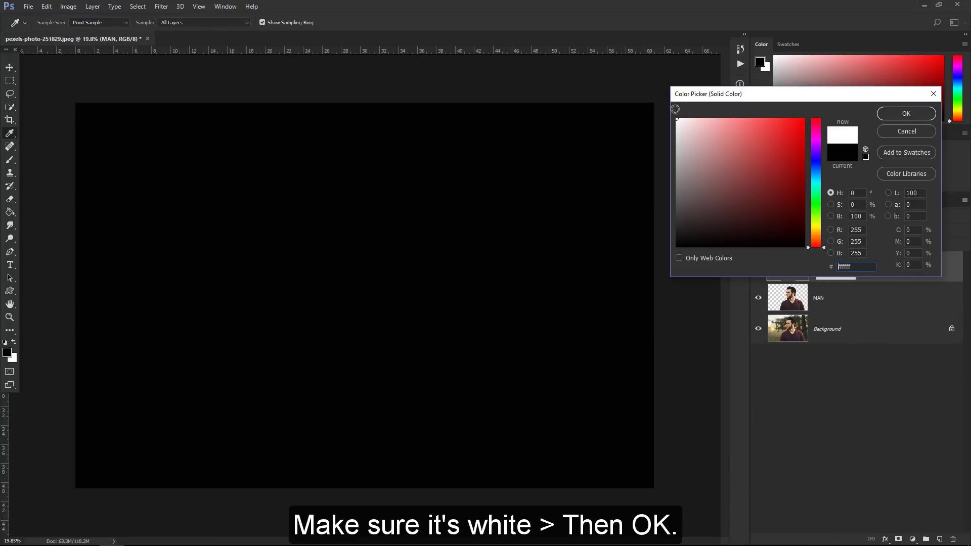
{"action": "left_click", "coordinate": [885, 115]}
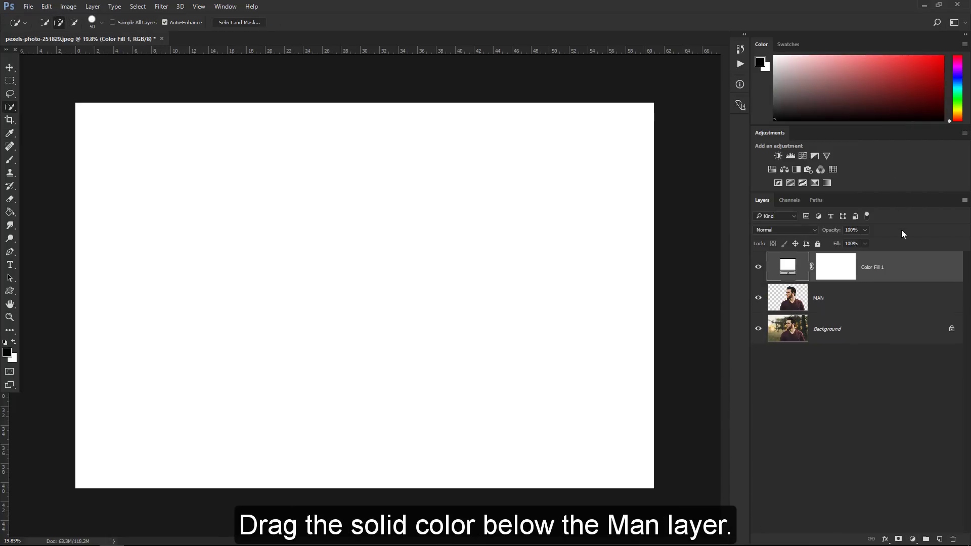
{"action": "left_click_drag", "start_coordinate": [898, 268], "coordinate": [893, 307]}
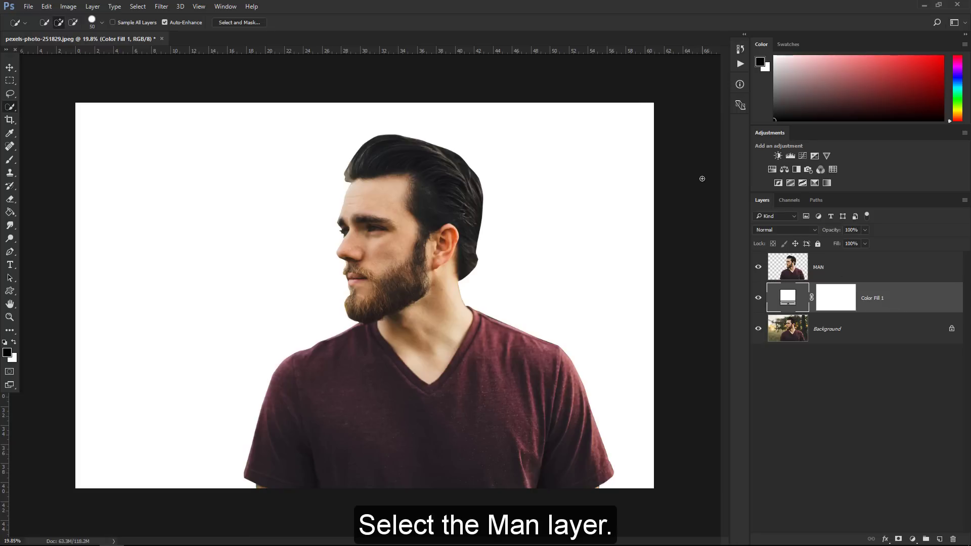
{"action": "left_click", "coordinate": [832, 270]}
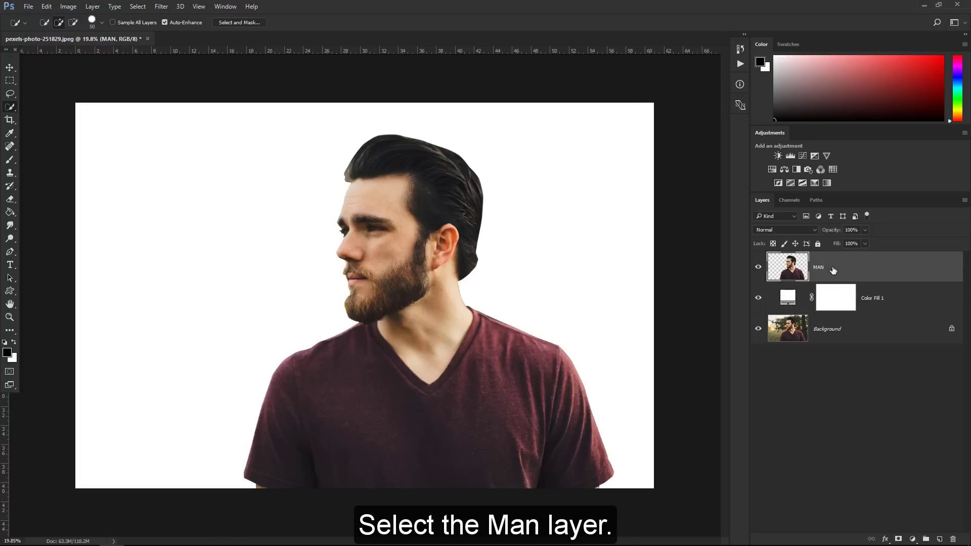
Duplicate the MAN layer and name the copy DESATURATE.
{"action": "key", "text": "ctrl+j"}
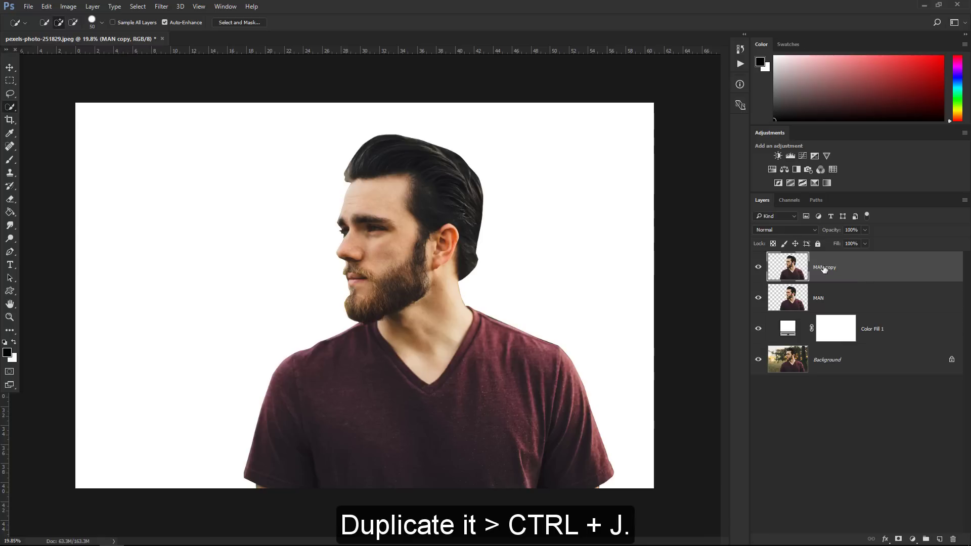
{"action": "double_click", "coordinate": [824, 266]}
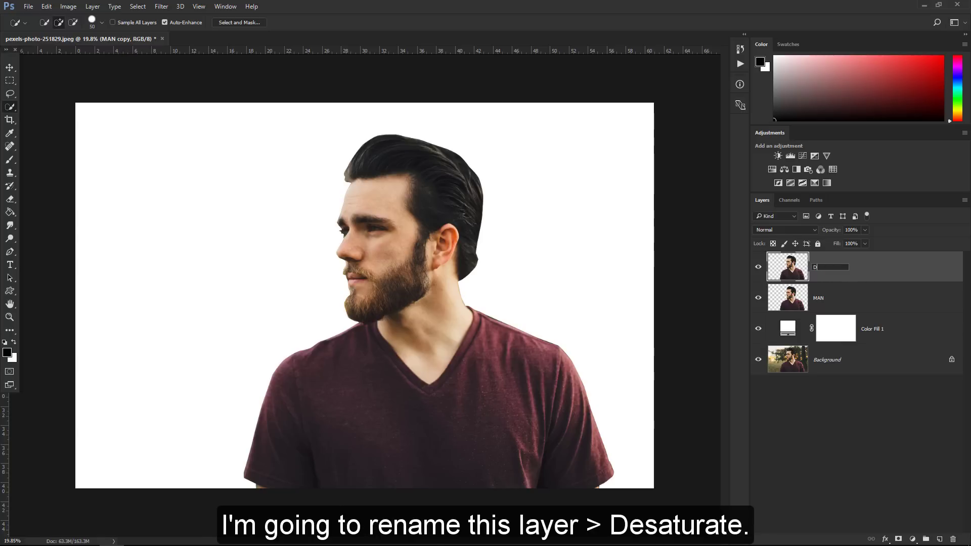
{"action": "key", "text": "Return"}
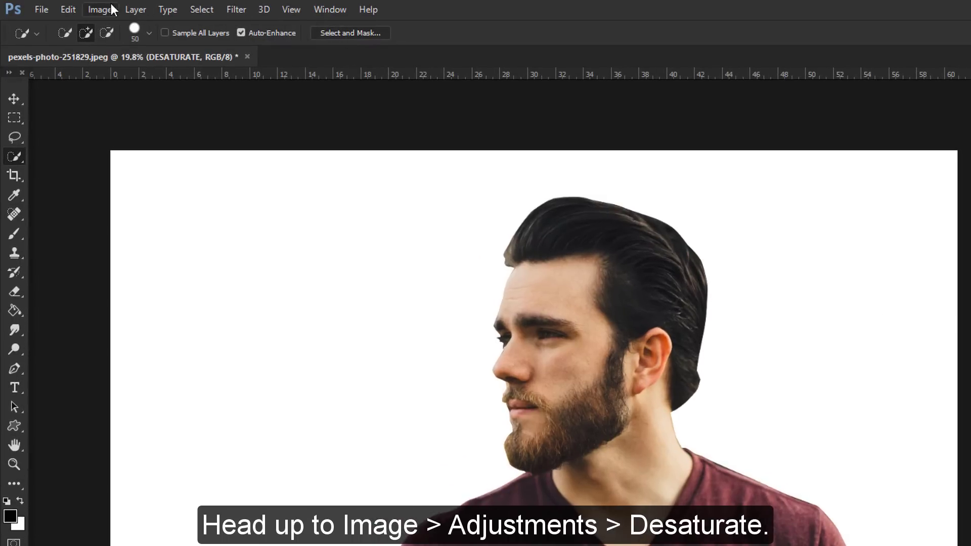
Desaturate the DESATURATE layer to black and white.
{"action": "left_click", "coordinate": [101, 10]}
{"action": "mouse_move", "coordinate": [120, 47]}
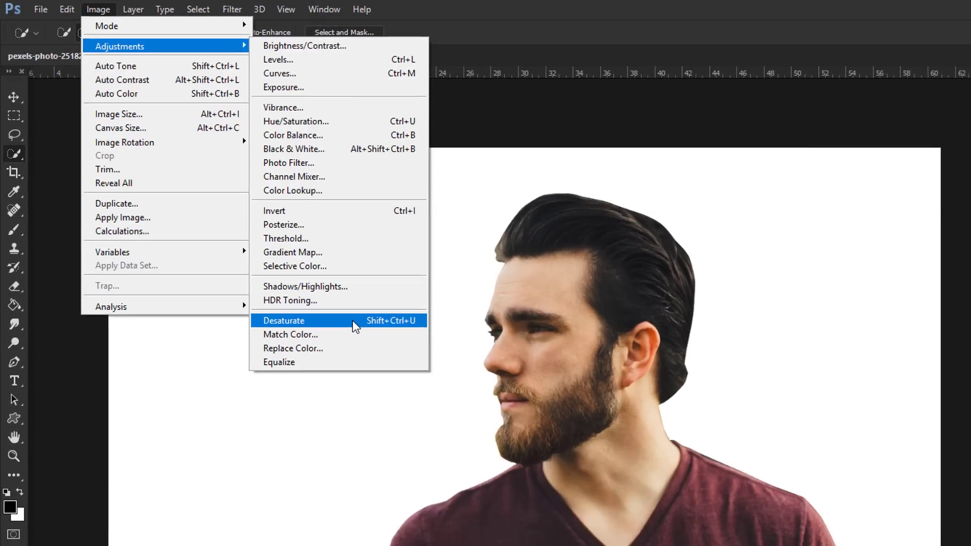
{"action": "left_click", "coordinate": [359, 326]}
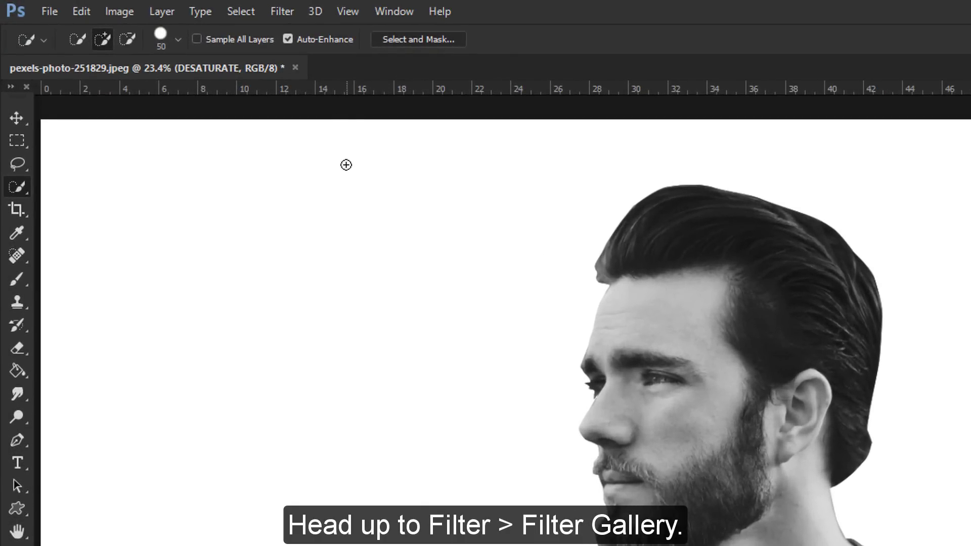
{"action": "left_click", "coordinate": [291, 12]}
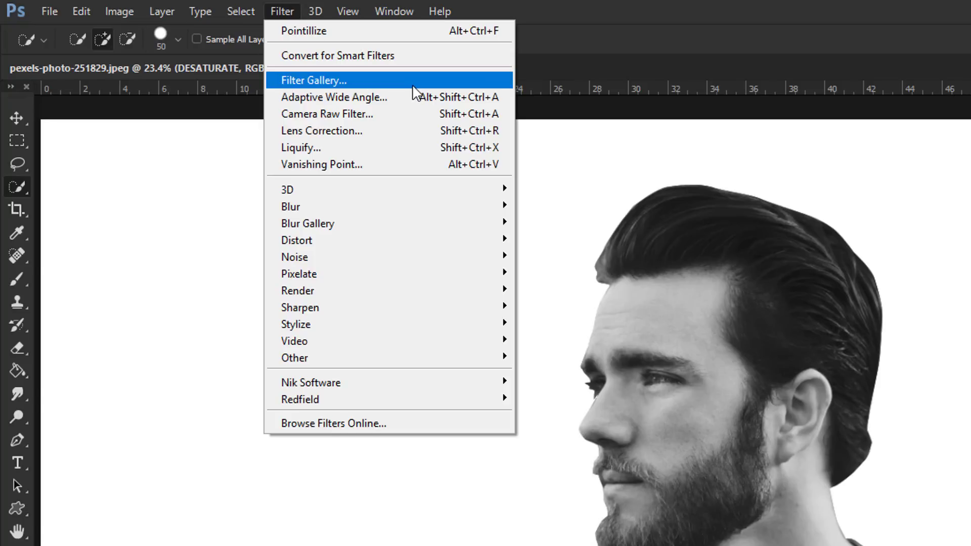
Apply Sketch > Torn Edges in the Filter Gallery with settings 19/15/10.
{"action": "left_click", "coordinate": [412, 85]}
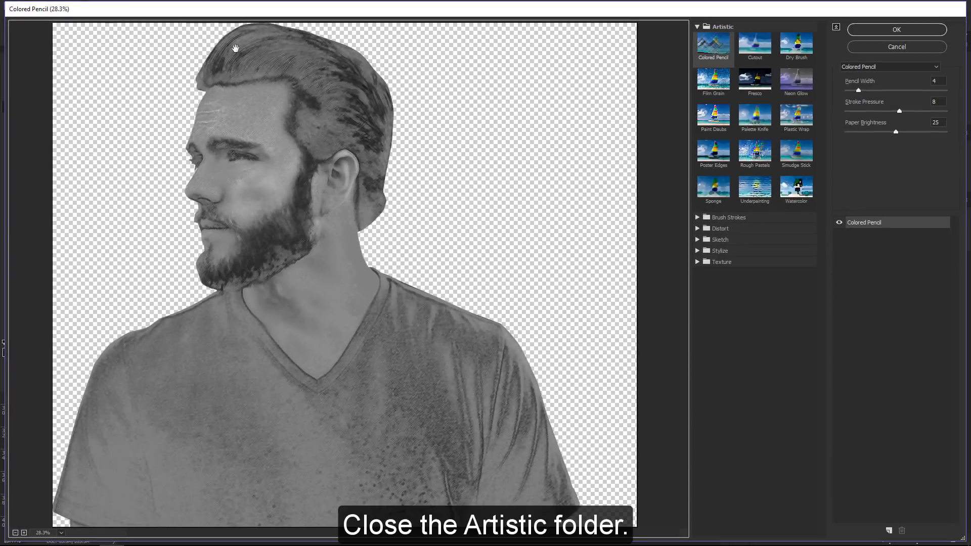
{"action": "left_click", "coordinate": [698, 26]}
{"action": "left_click", "coordinate": [698, 60]}
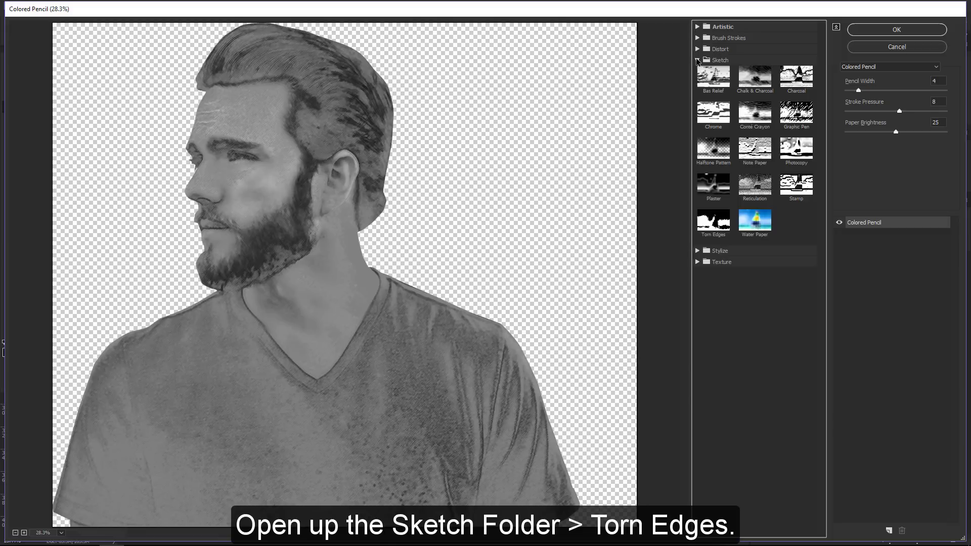
{"action": "left_click", "coordinate": [718, 221]}
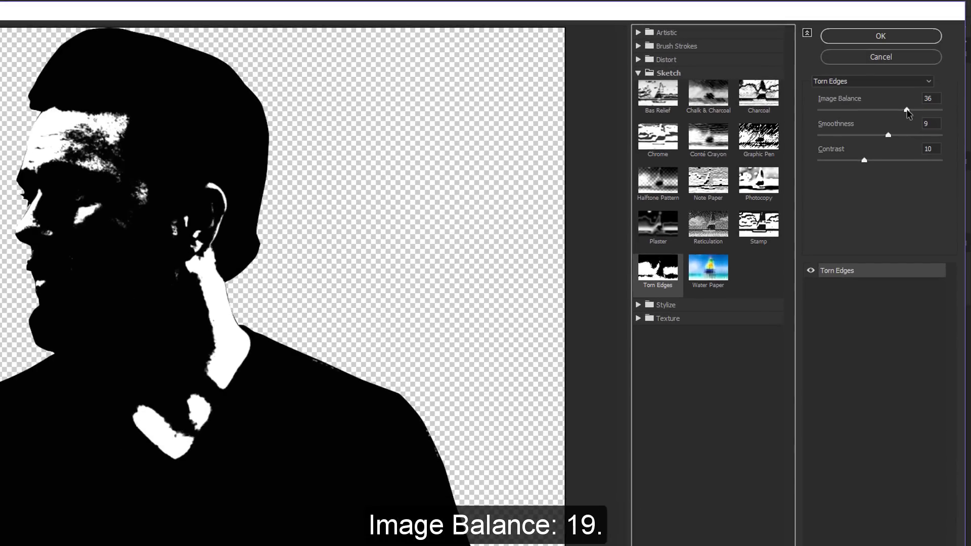
{"action": "mouse_move", "coordinate": [907, 109]}
{"action": "left_mouse_down"}
{"action": "mouse_move", "coordinate": [865, 109]}
{"action": "mouse_move", "coordinate": [942, 136]}
{"action": "left_mouse_up"}
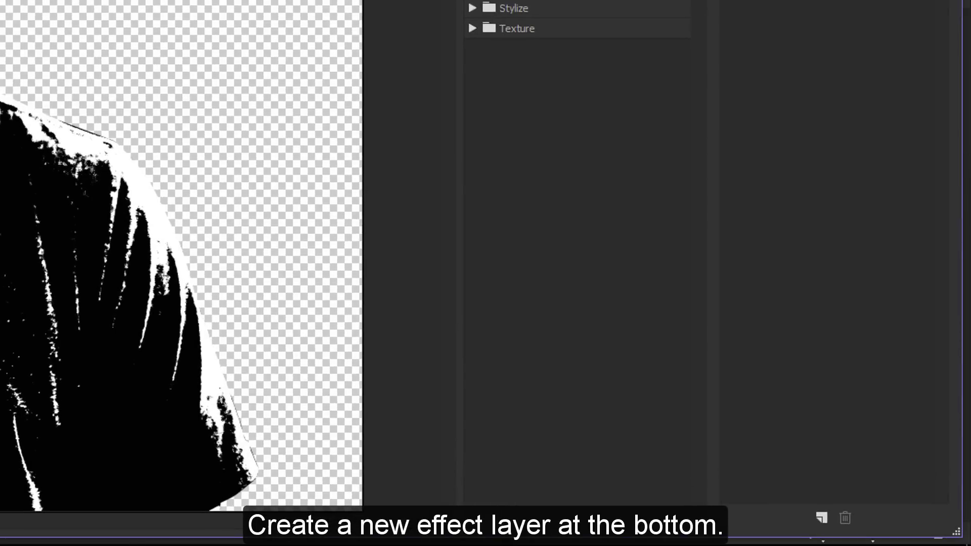
Stack an Artistic > Cutout effect (3/4/3) on top and apply the filters.
{"action": "left_click", "coordinate": [821, 518]}
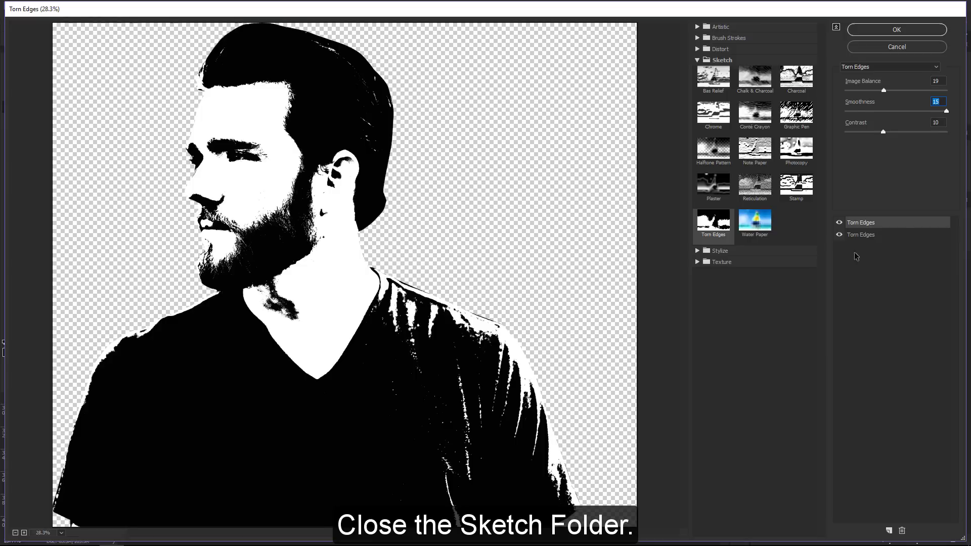
{"action": "left_click", "coordinate": [698, 60]}
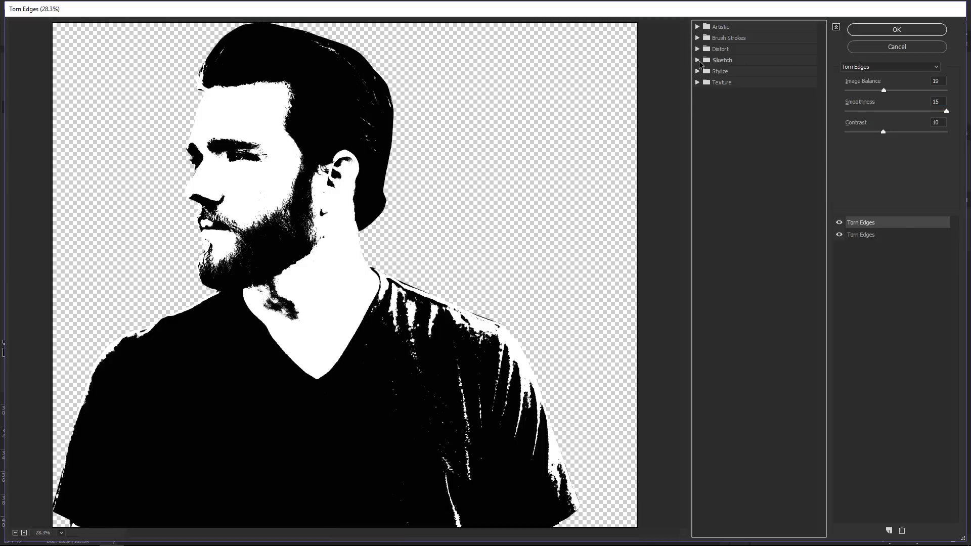
{"action": "left_click", "coordinate": [697, 26]}
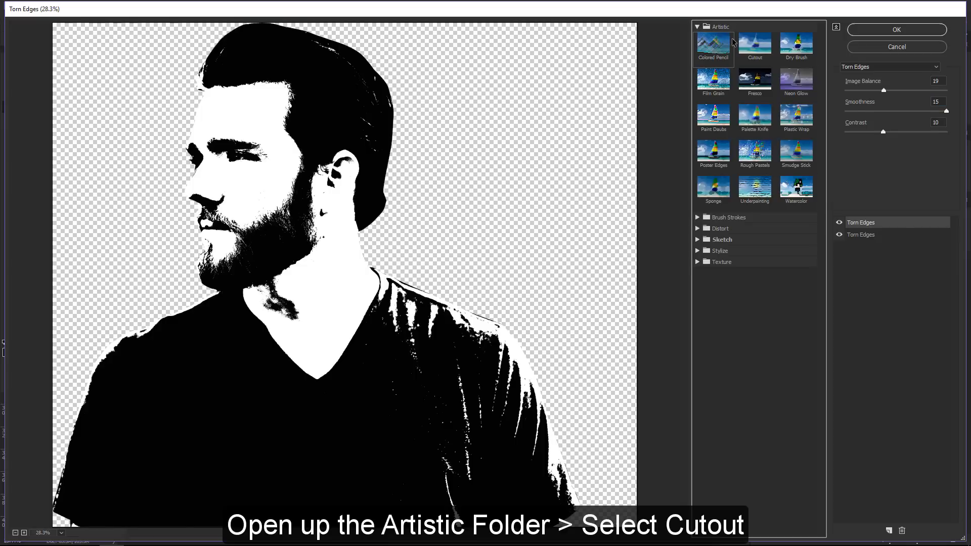
{"action": "left_click", "coordinate": [755, 49]}
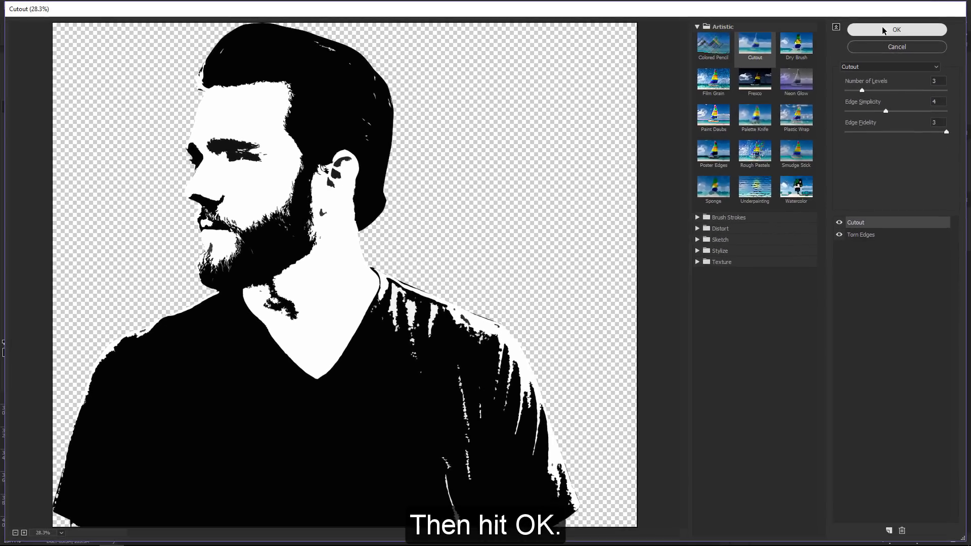
{"action": "left_click", "coordinate": [883, 31]}
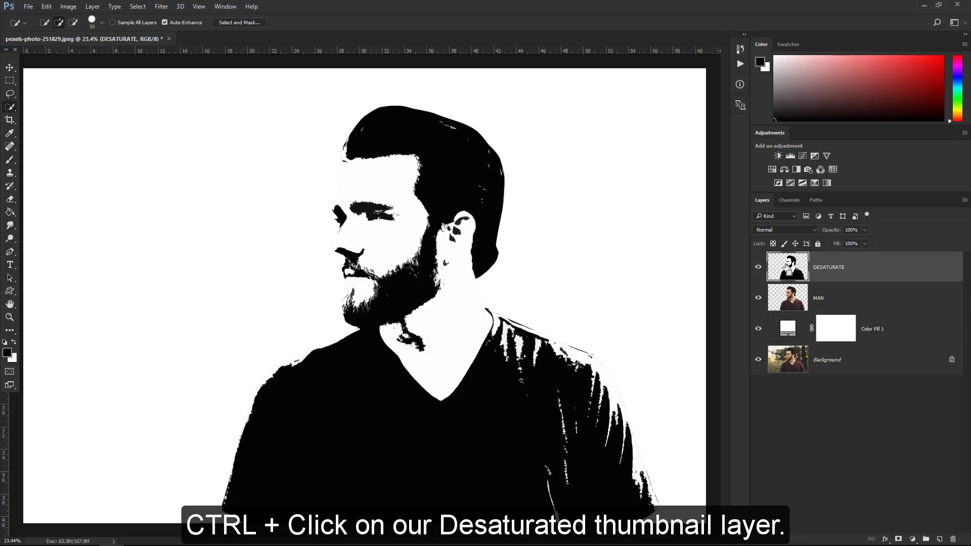
Load the stencil silhouette as a selection and pick the standard Brush Tool.
{"action": "left_click", "coordinate": [786, 266], "text": "ctrl"}
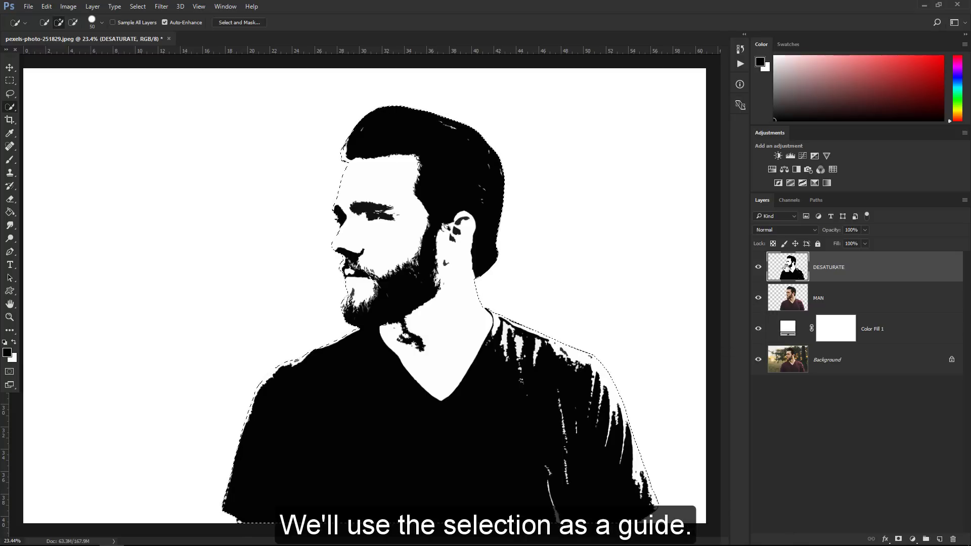
{"action": "scroll", "coordinate": [617, 334], "scroll_direction": "up", "scroll_amount": 5}
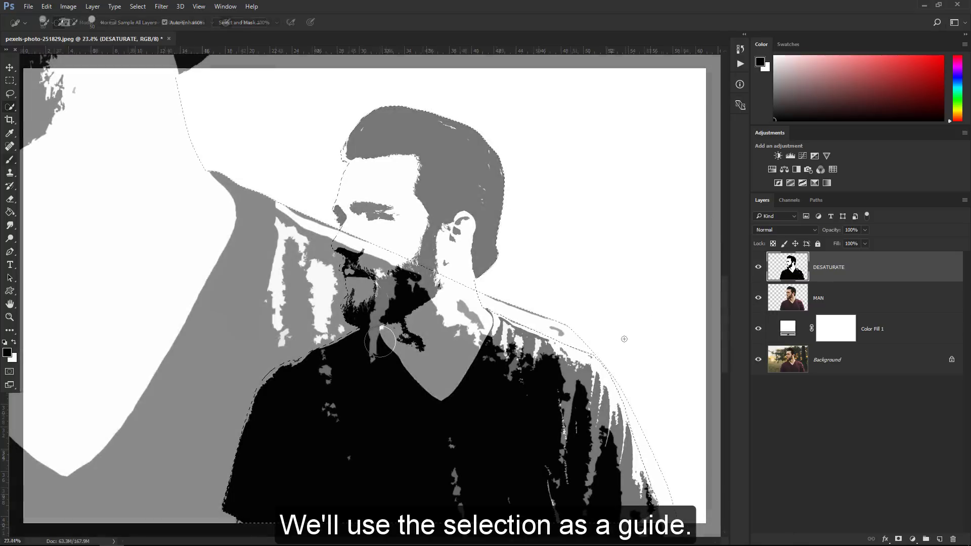
{"action": "key", "text": "b"}
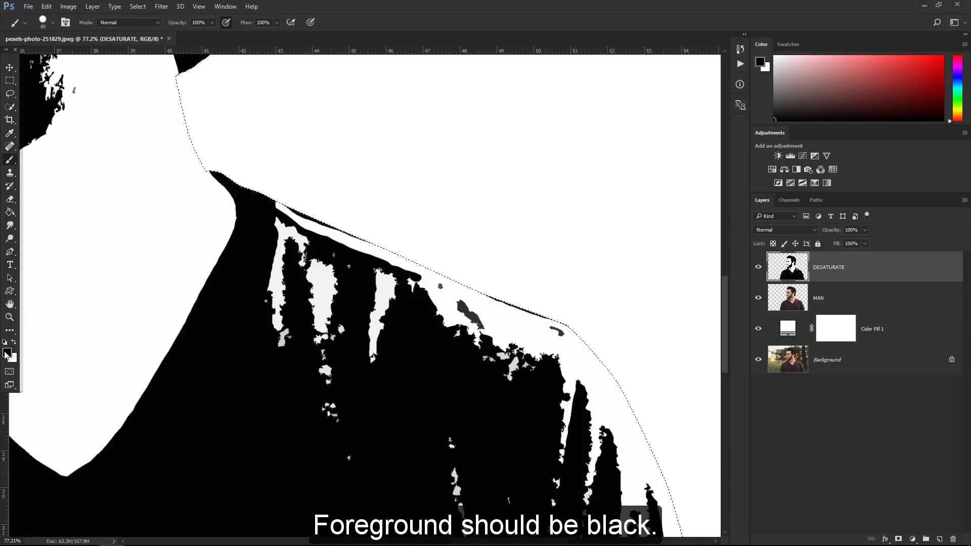
{"action": "right_click", "coordinate": [10, 159]}
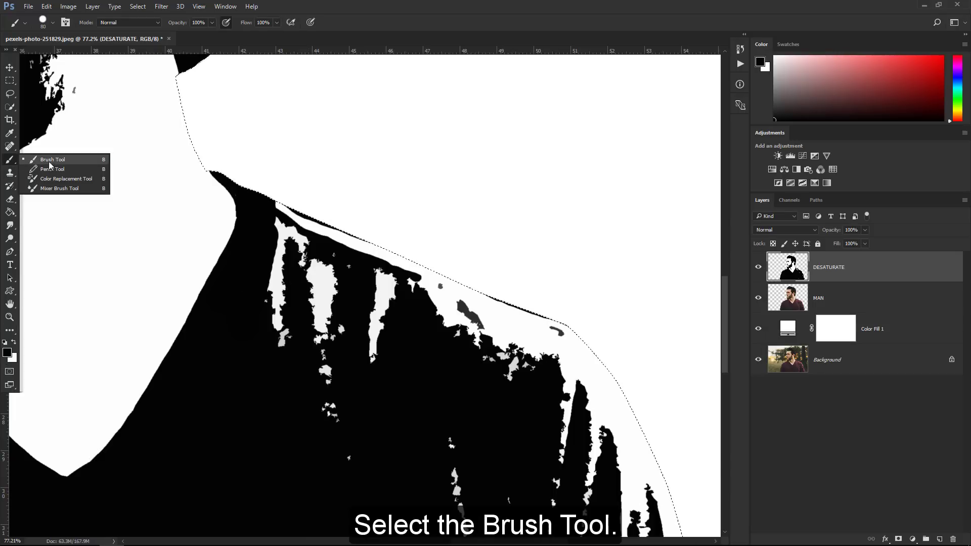
{"action": "left_click", "coordinate": [67, 160]}
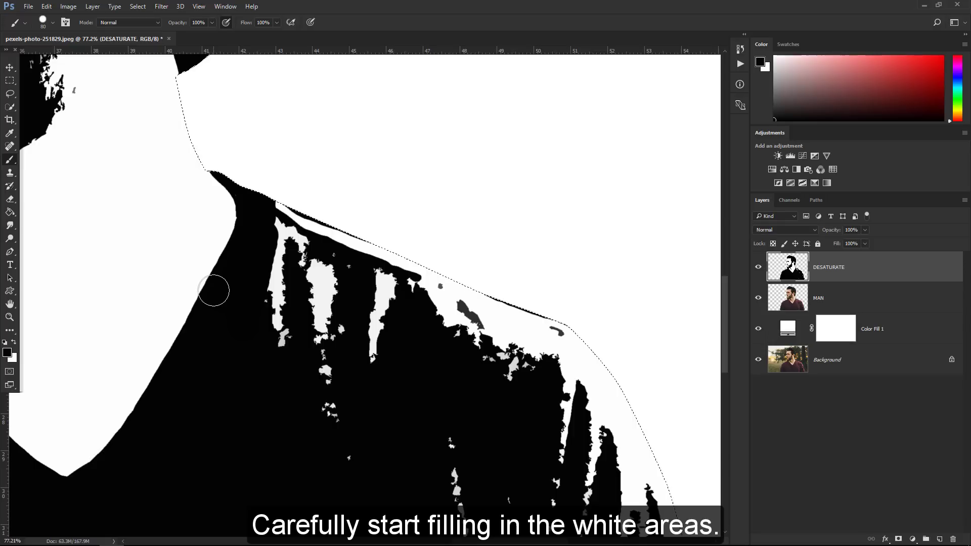
Paint black over the white gaps at the shoulders, shirt and chin.
{"action": "left_click_drag", "start_coordinate": [290, 272], "coordinate": [323, 182]}
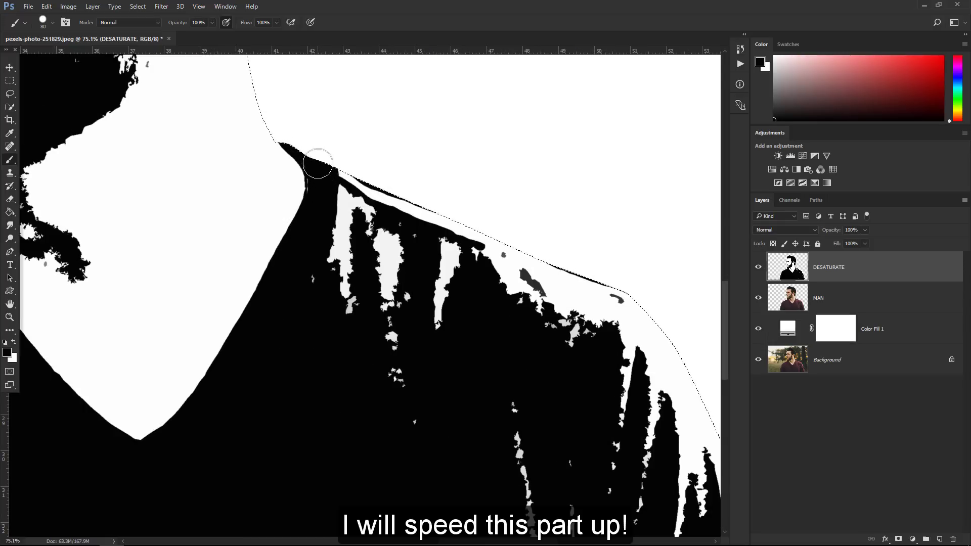
{"action": "mouse_move", "coordinate": [322, 182]}
{"action": "left_mouse_down"}
{"action": "mouse_move", "coordinate": [326, 230]}
{"action": "mouse_move", "coordinate": [453, 311]}
{"action": "mouse_move", "coordinate": [392, 217]}
{"action": "mouse_move", "coordinate": [343, 256]}
{"action": "mouse_move", "coordinate": [575, 271]}
{"action": "mouse_move", "coordinate": [516, 283]}
{"action": "mouse_move", "coordinate": [367, 245]}
{"action": "mouse_move", "coordinate": [373, 336]}
{"action": "mouse_move", "coordinate": [552, 288]}
{"action": "mouse_move", "coordinate": [463, 221]}
{"action": "mouse_move", "coordinate": [530, 410]}
{"action": "mouse_move", "coordinate": [574, 405]}
{"action": "mouse_move", "coordinate": [431, 277]}
{"action": "mouse_move", "coordinate": [485, 429]}
{"action": "left_mouse_up"}
{"action": "mouse_move", "coordinate": [225, 317]}
{"action": "left_mouse_down"}
{"action": "mouse_move", "coordinate": [124, 247]}
{"action": "mouse_move", "coordinate": [235, 325]}
{"action": "mouse_move", "coordinate": [510, 308]}
{"action": "left_mouse_up"}
{"action": "left_click_drag", "start_coordinate": [339, 154], "coordinate": [247, 451]}
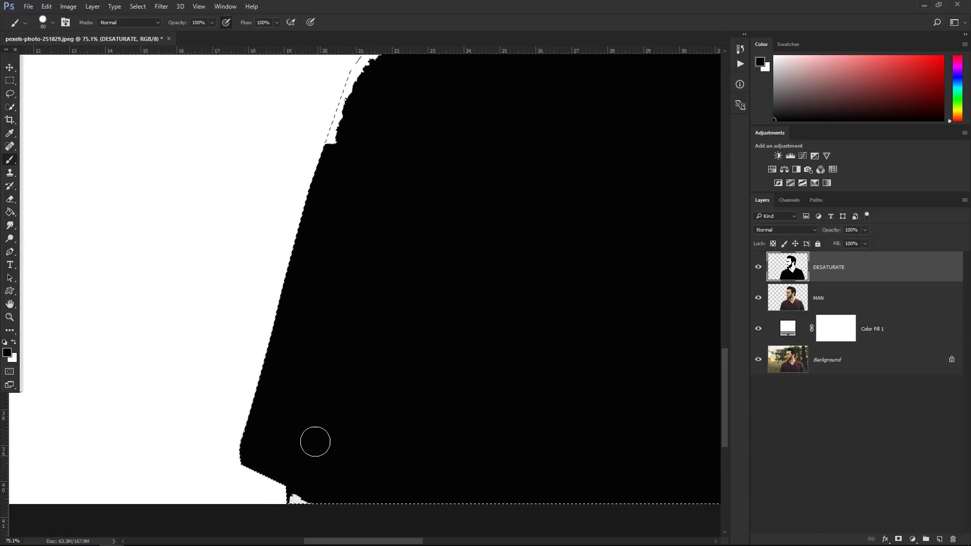
{"action": "scroll", "coordinate": [299, 354], "scroll_direction": "up", "scroll_amount": 5}
{"action": "left_click_drag", "start_coordinate": [293, 340], "coordinate": [379, 173]}
{"action": "scroll", "coordinate": [374, 167], "scroll_direction": "up", "scroll_amount": 3}
{"action": "mouse_move", "coordinate": [597, 174]}
{"action": "left_mouse_down"}
{"action": "mouse_move", "coordinate": [441, 250]}
{"action": "mouse_move", "coordinate": [468, 226]}
{"action": "mouse_move", "coordinate": [378, 388]}
{"action": "left_mouse_up"}
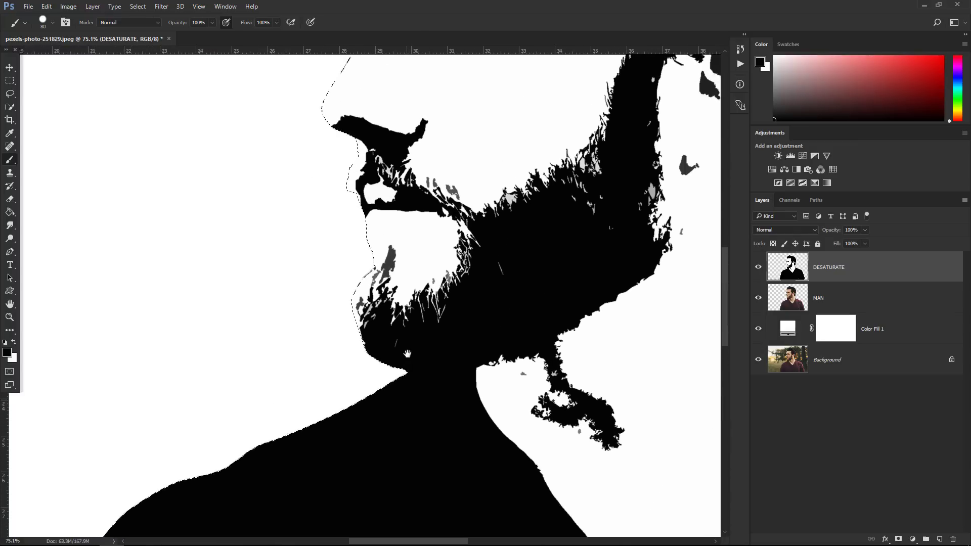
{"action": "mouse_move", "coordinate": [347, 336]}
{"action": "left_mouse_down"}
{"action": "mouse_move", "coordinate": [349, 226]}
{"action": "mouse_move", "coordinate": [328, 464]}
{"action": "left_mouse_up"}
Fill the hairline gaps with black, then zoom in on the neck below the beard.
{"action": "left_click_drag", "start_coordinate": [364, 152], "coordinate": [363, 308]}
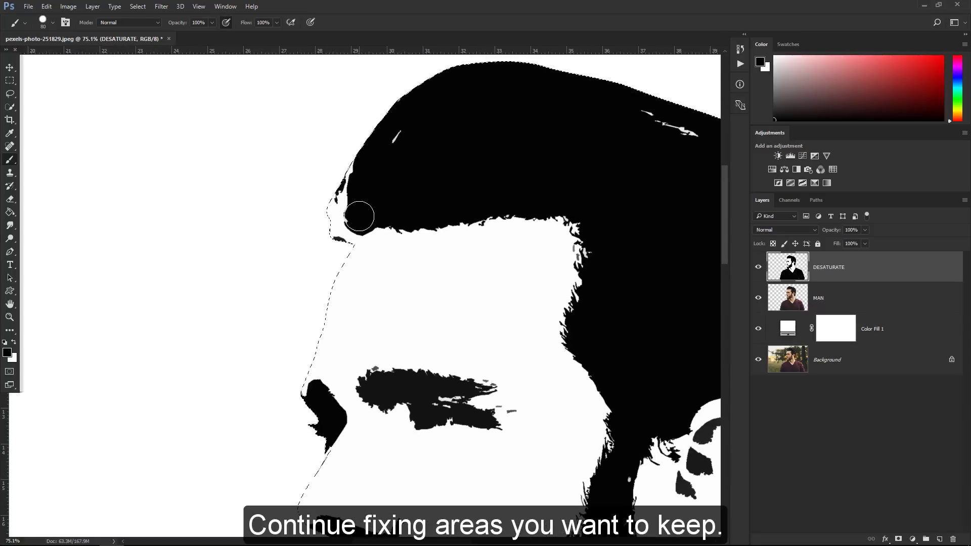
{"action": "mouse_move", "coordinate": [357, 212]}
{"action": "left_mouse_down"}
{"action": "mouse_move", "coordinate": [347, 223]}
{"action": "mouse_move", "coordinate": [336, 218]}
{"action": "mouse_move", "coordinate": [354, 152]}
{"action": "left_mouse_up"}
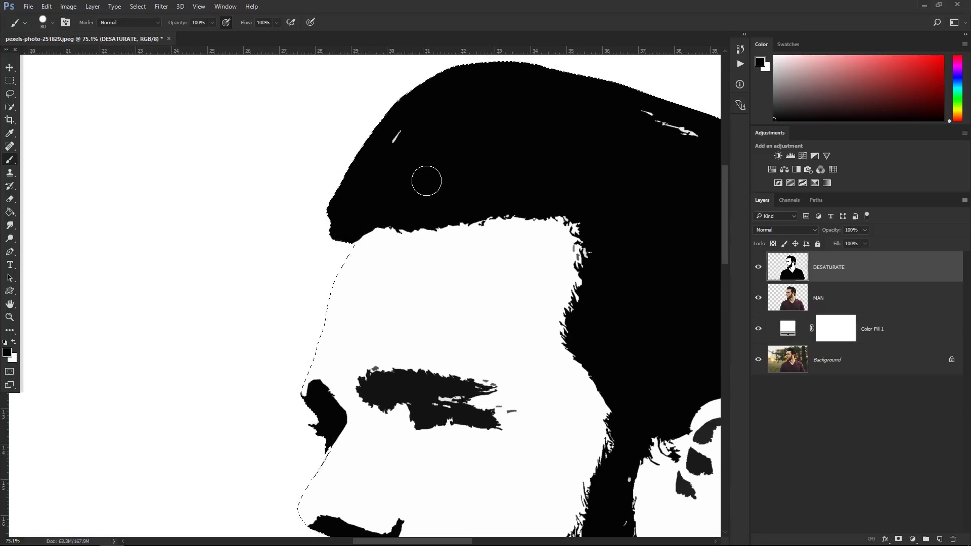
{"action": "left_click_drag", "start_coordinate": [711, 244], "coordinate": [494, 193]}
{"action": "mouse_move", "coordinate": [499, 263]}
{"action": "left_mouse_down"}
{"action": "mouse_move", "coordinate": [499, 173]}
{"action": "mouse_move", "coordinate": [500, 245]}
{"action": "left_mouse_up"}
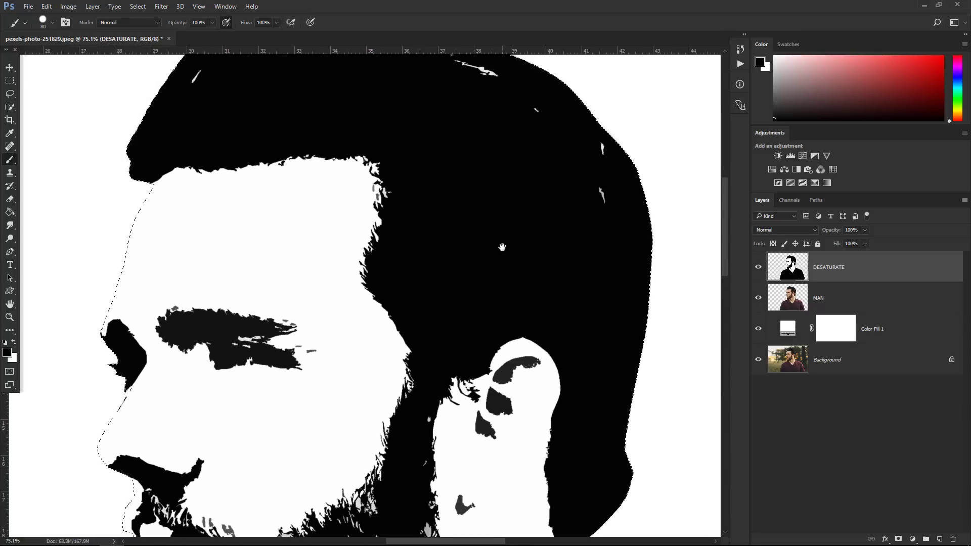
{"action": "key", "text": "ctrl+0"}
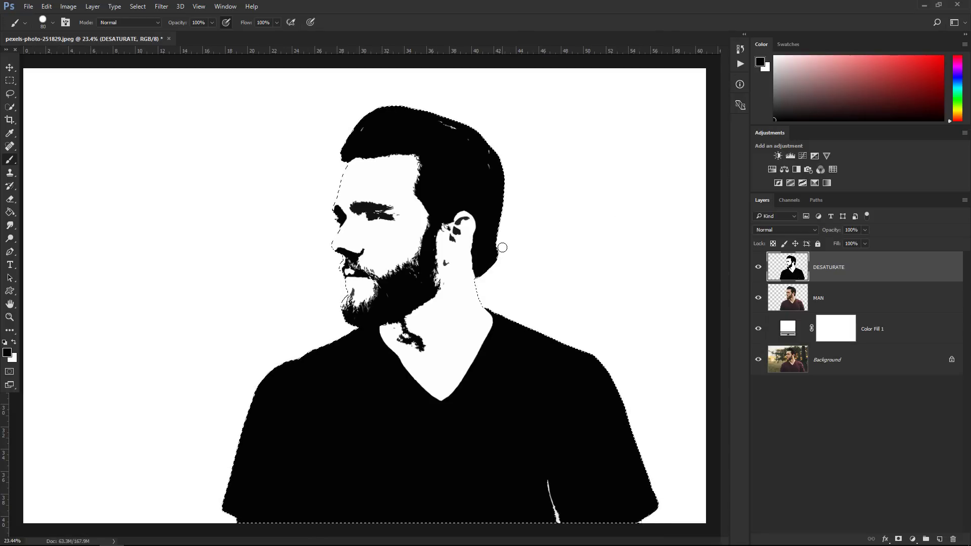
{"action": "key", "text": "z"}
{"action": "left_click_drag", "start_coordinate": [440, 330], "coordinate": [485, 331]}
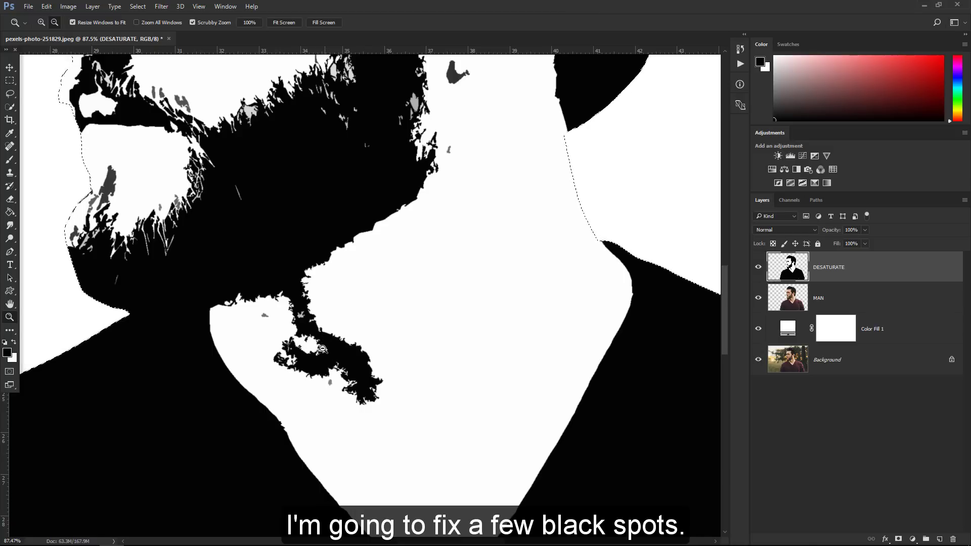
Paint the black spot on the neck white, fit the view and deselect.
{"action": "key", "text": "x"}
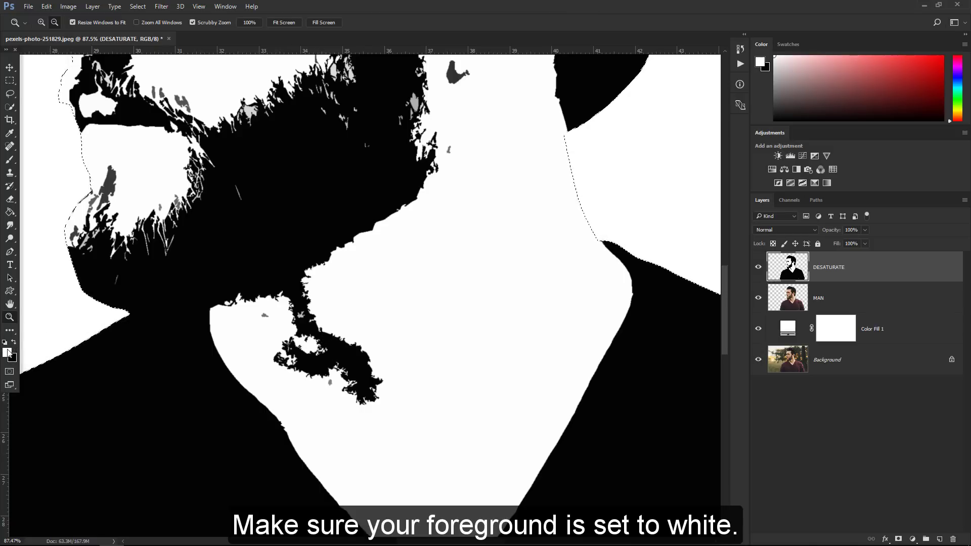
{"action": "left_click", "coordinate": [9, 160]}
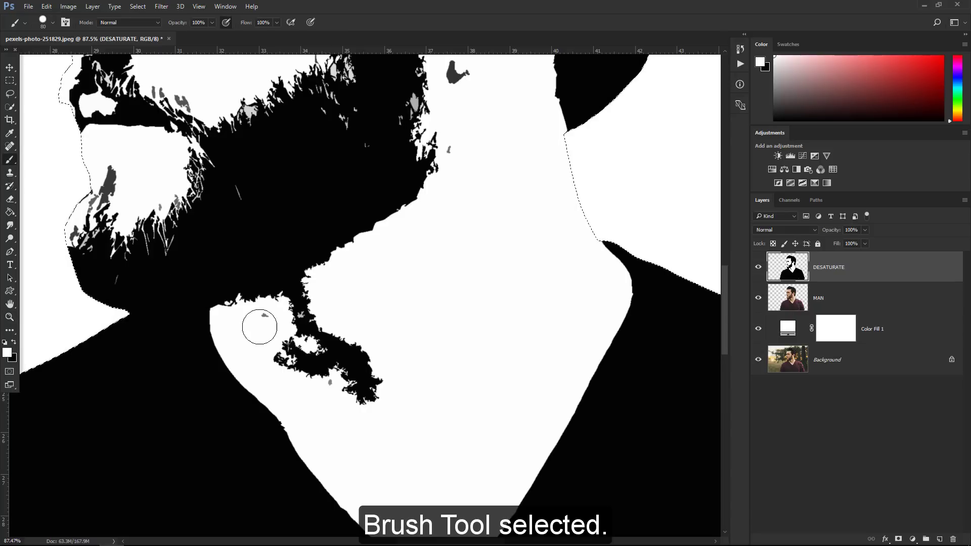
{"action": "mouse_move", "coordinate": [271, 329]}
{"action": "left_mouse_down"}
{"action": "mouse_move", "coordinate": [339, 306]}
{"action": "mouse_move", "coordinate": [338, 341]}
{"action": "mouse_move", "coordinate": [375, 366]}
{"action": "mouse_move", "coordinate": [314, 373]}
{"action": "mouse_move", "coordinate": [303, 322]}
{"action": "mouse_move", "coordinate": [314, 294]}
{"action": "left_mouse_up"}
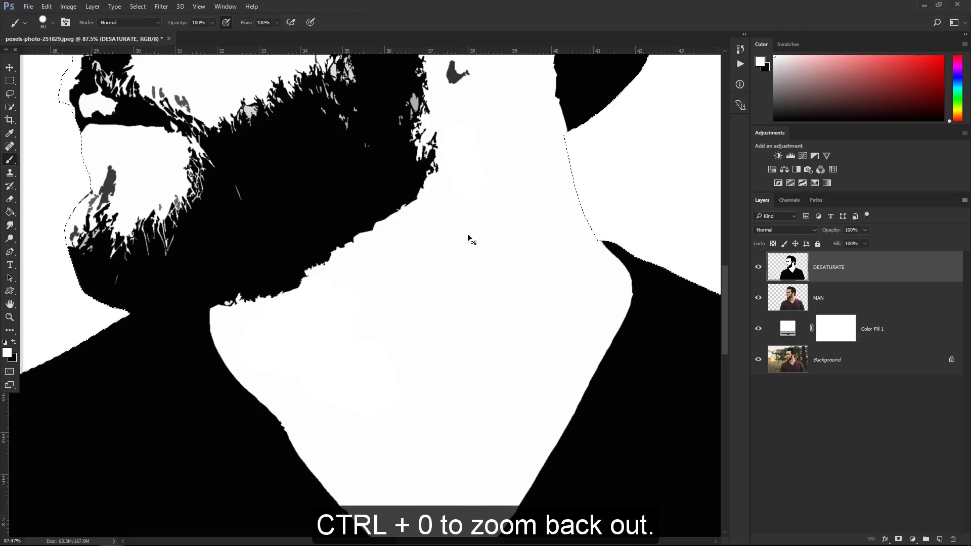
{"action": "key", "text": "ctrl+0"}
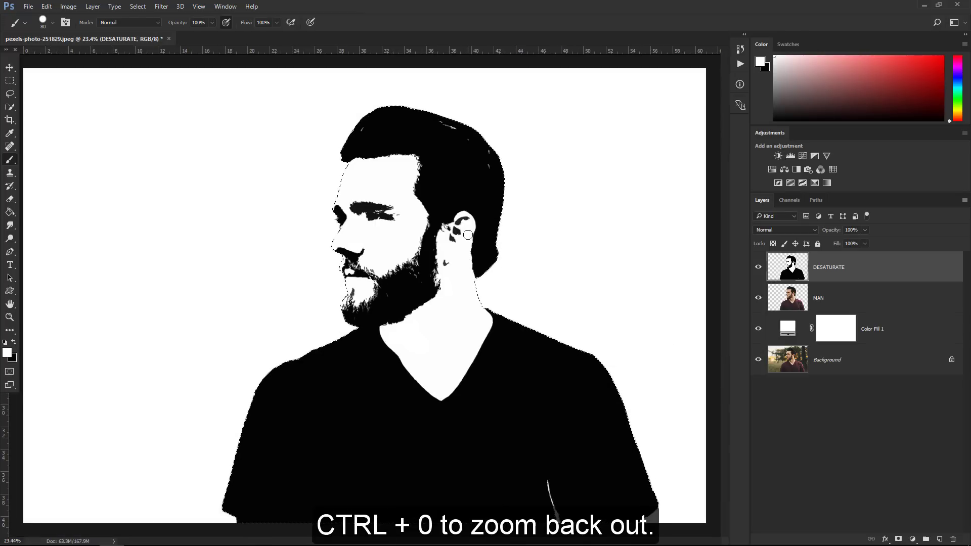
{"action": "key", "text": "ctrl+d"}
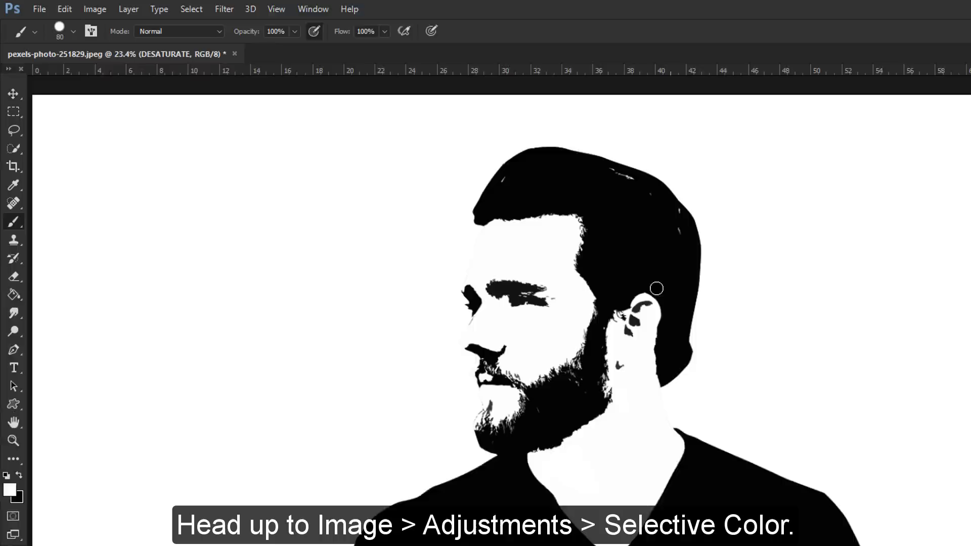
Apply Selective Color with the Blacks range's Black slider at +100%.
{"action": "left_click", "coordinate": [124, 13]}
{"action": "mouse_move", "coordinate": [141, 53]}
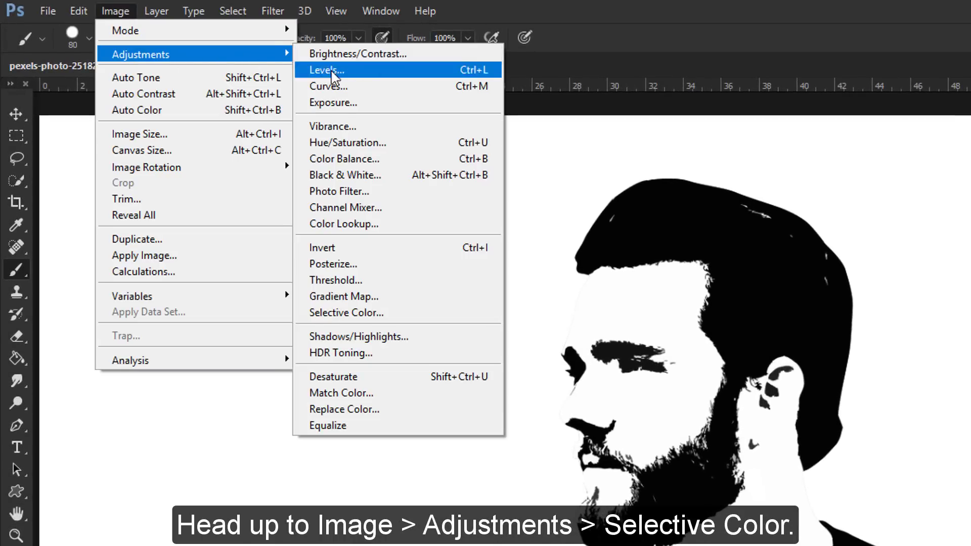
{"action": "left_click", "coordinate": [421, 317]}
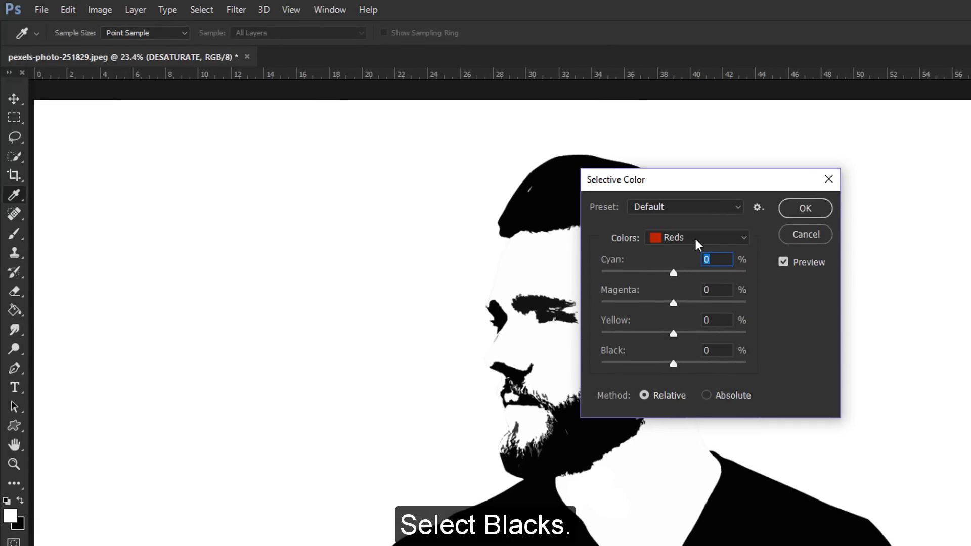
{"action": "left_click", "coordinate": [695, 238]}
{"action": "left_click", "coordinate": [693, 366]}
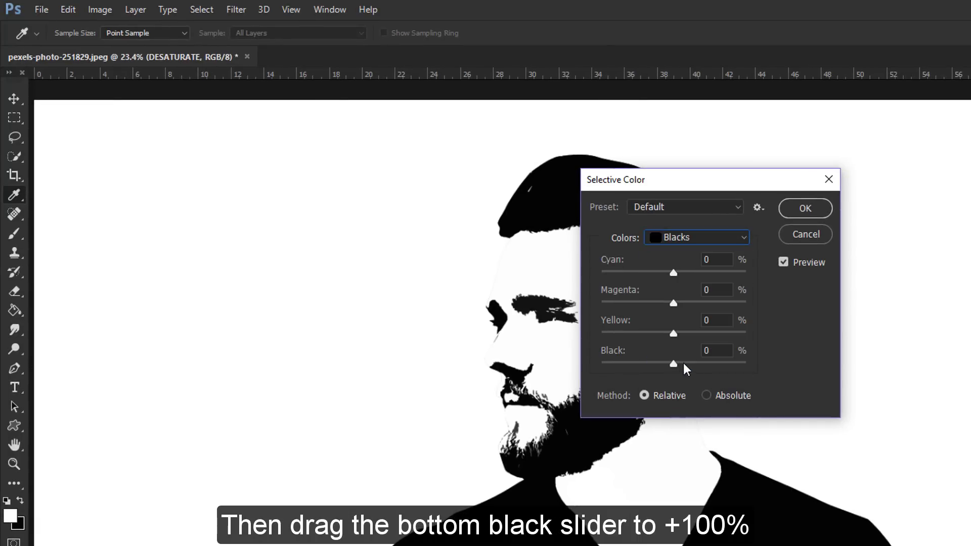
{"action": "left_click_drag", "start_coordinate": [673, 363], "coordinate": [770, 361]}
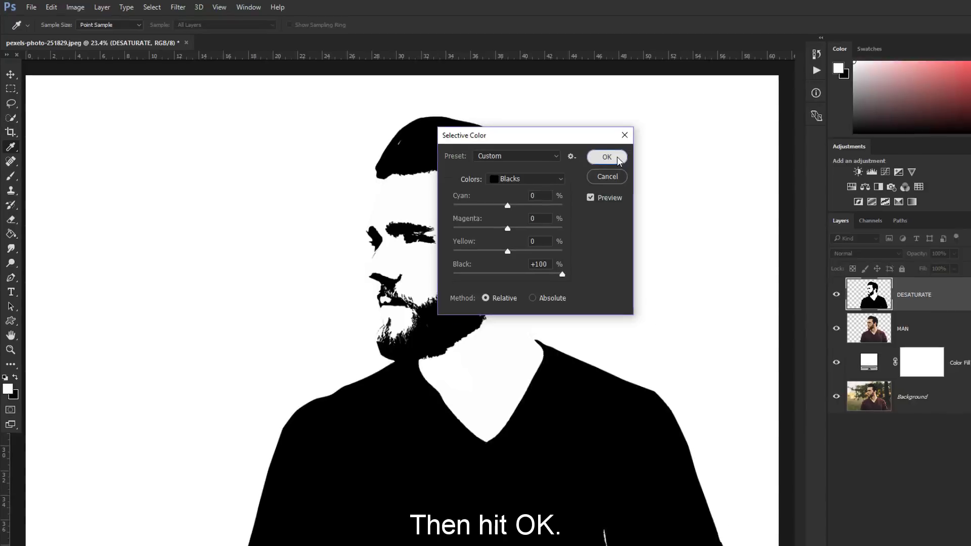
{"action": "left_click", "coordinate": [606, 158]}
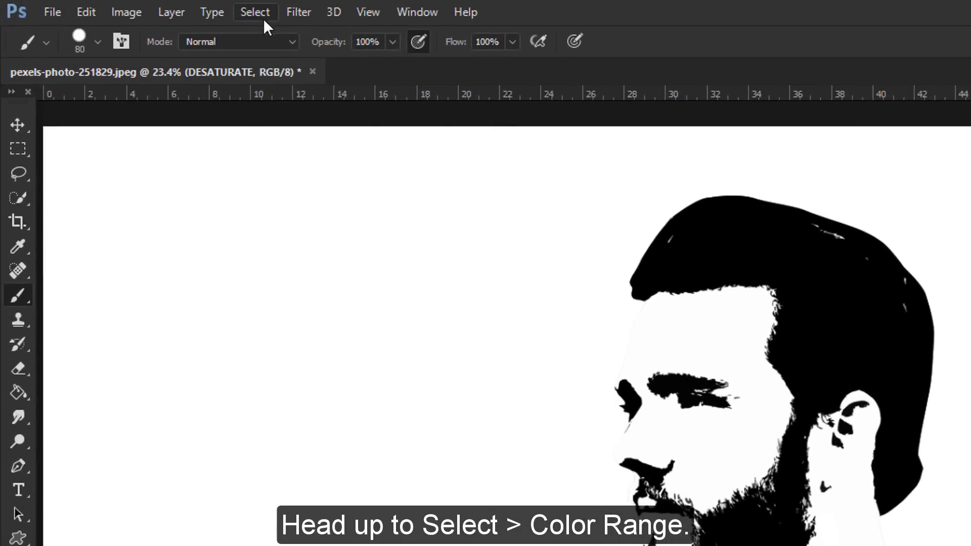
Select the black areas with Color Range and copy them to a new layer.
{"action": "left_click", "coordinate": [263, 15]}
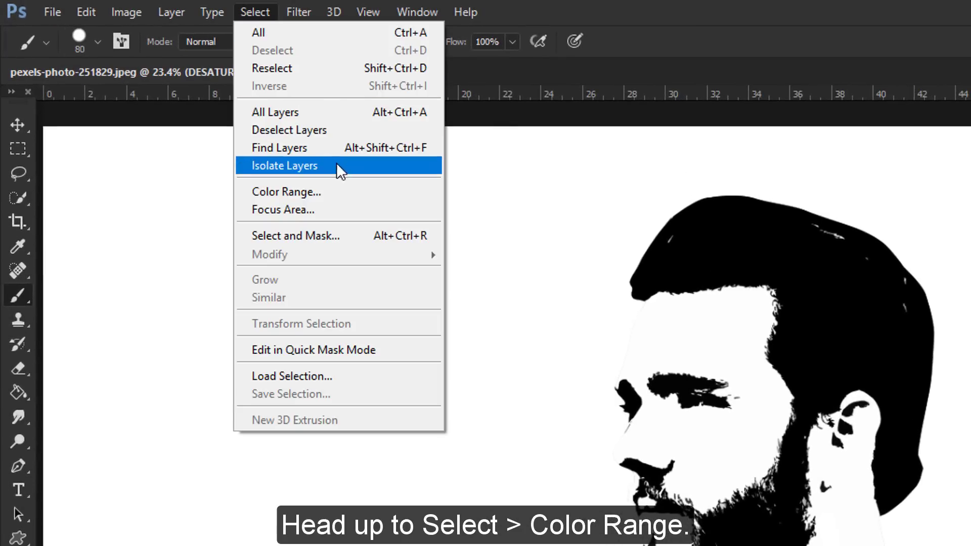
{"action": "left_click", "coordinate": [352, 191]}
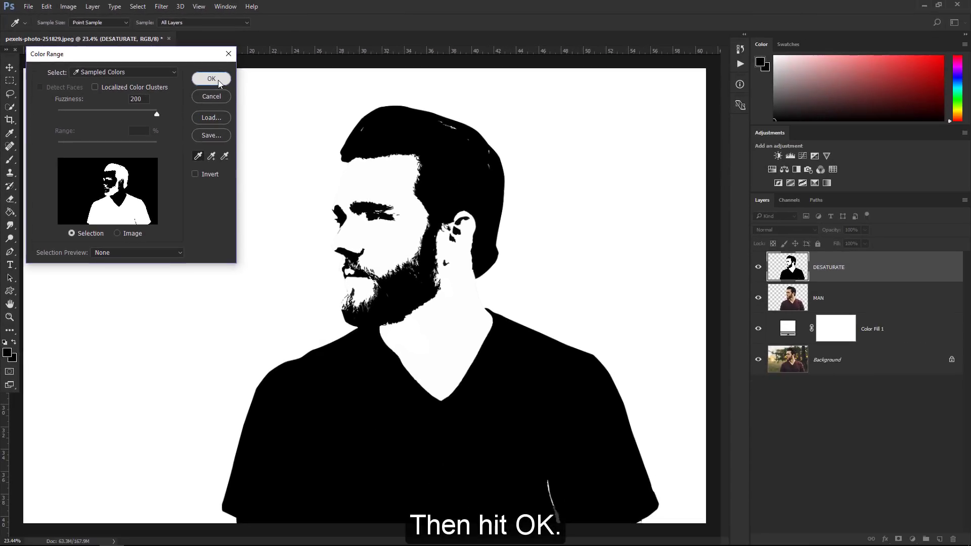
{"action": "left_click", "coordinate": [216, 79]}
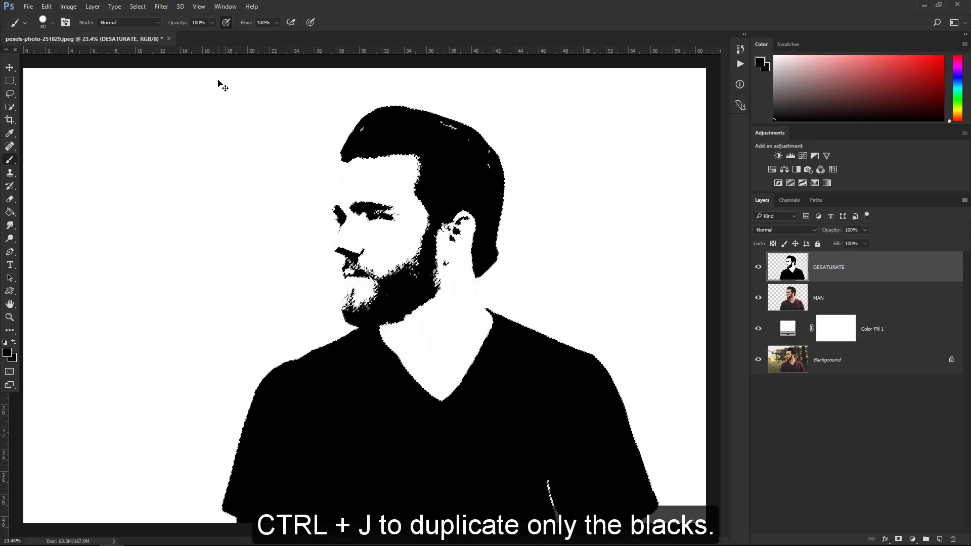
{"action": "key", "text": "ctrl+j"}
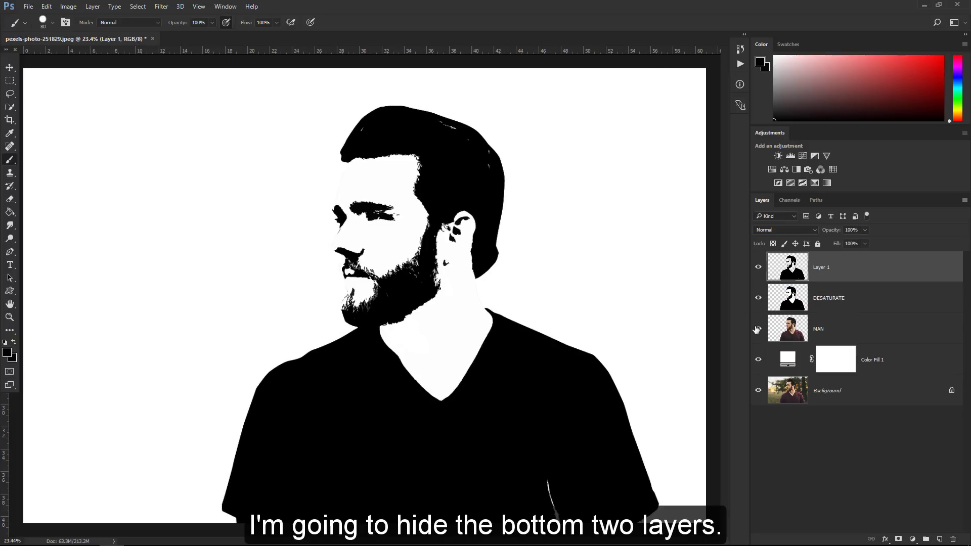
Hide the DESATURATE layer and rename the new layer BLACKS.
{"action": "left_click", "coordinate": [758, 299]}
{"action": "left_click", "coordinate": [758, 268]}
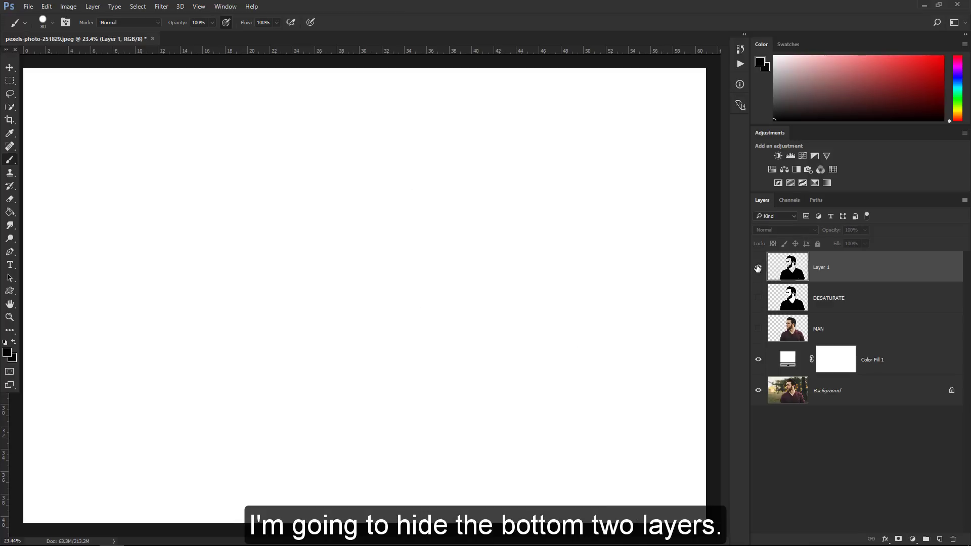
{"action": "left_click", "coordinate": [758, 268]}
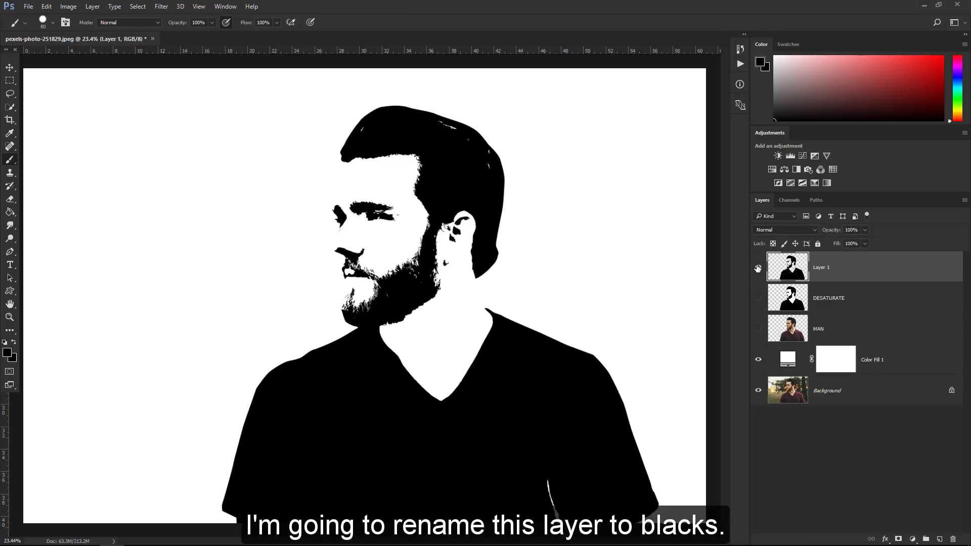
{"action": "double_click", "coordinate": [823, 267]}
{"action": "type", "text": "S"}
{"action": "key", "text": "Return"}
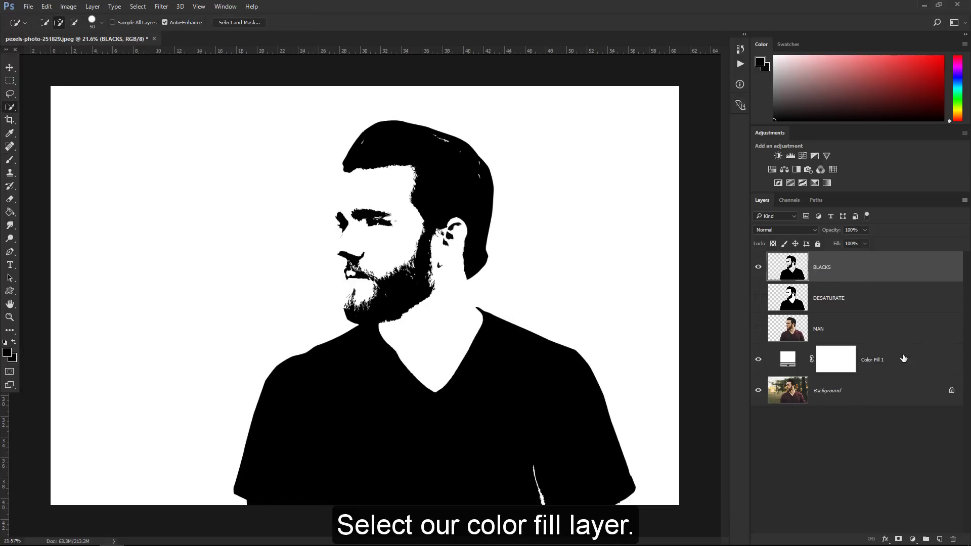
Toggle and select the Color Fill 1 layer, then add a Gradient fill layer.
{"action": "left_click", "coordinate": [758, 360]}
{"action": "left_click", "coordinate": [874, 365]}
{"action": "left_click", "coordinate": [912, 539]}
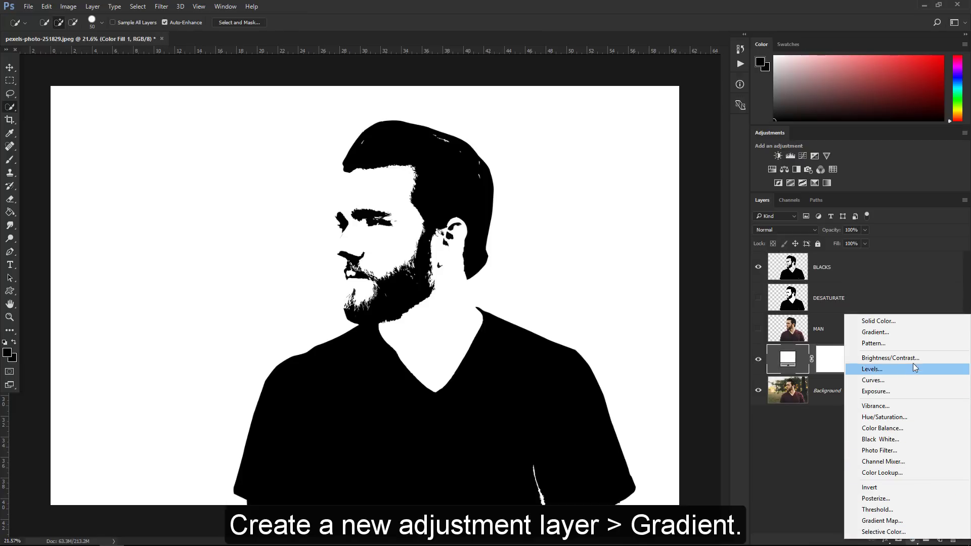
{"action": "left_click", "coordinate": [910, 334]}
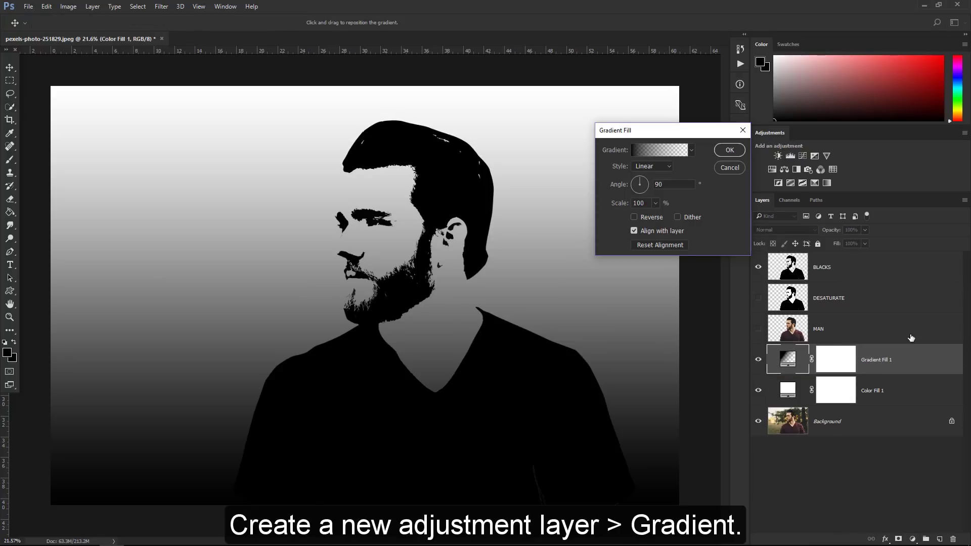
Set the gradient to the Black, White preset, Radial, reversed, at 267% scale.
{"action": "left_click", "coordinate": [681, 153]}
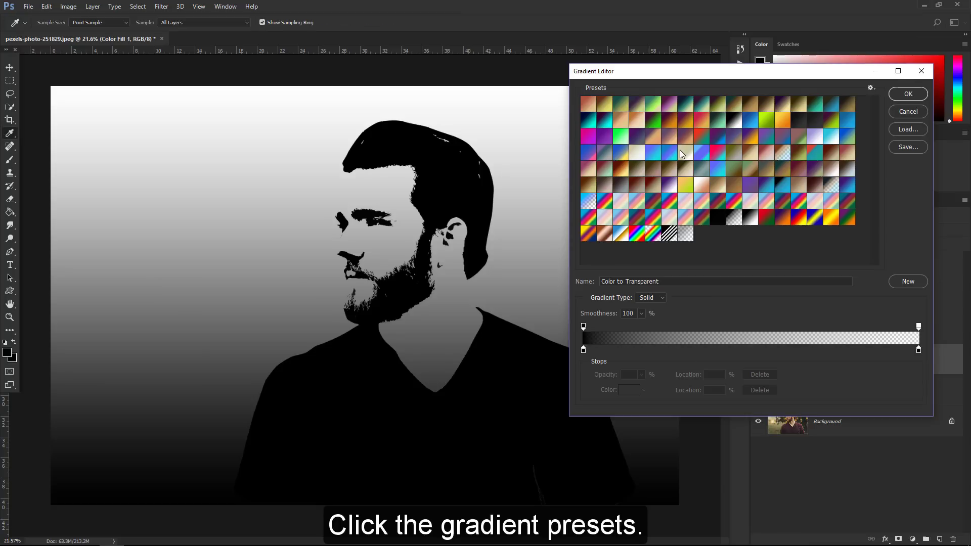
{"action": "left_click", "coordinate": [756, 224]}
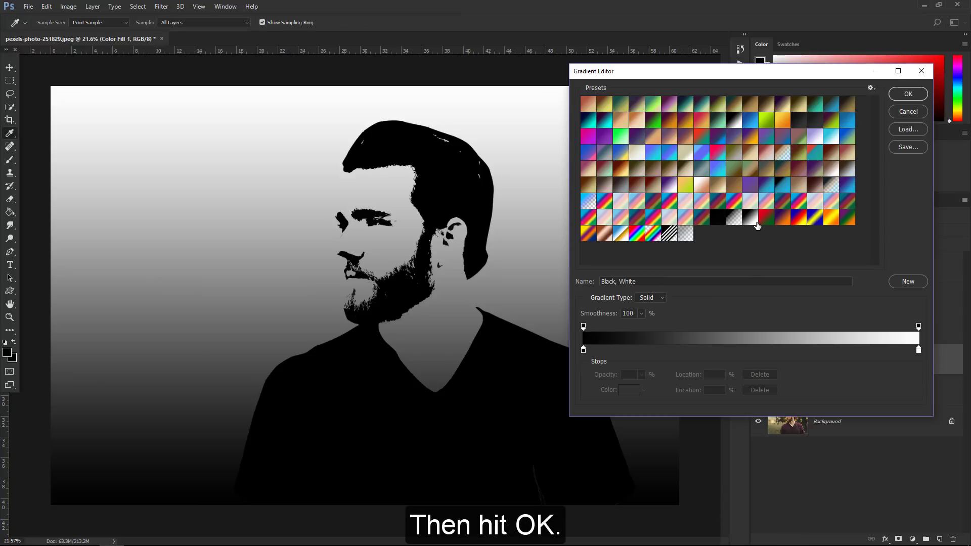
{"action": "left_click", "coordinate": [899, 95]}
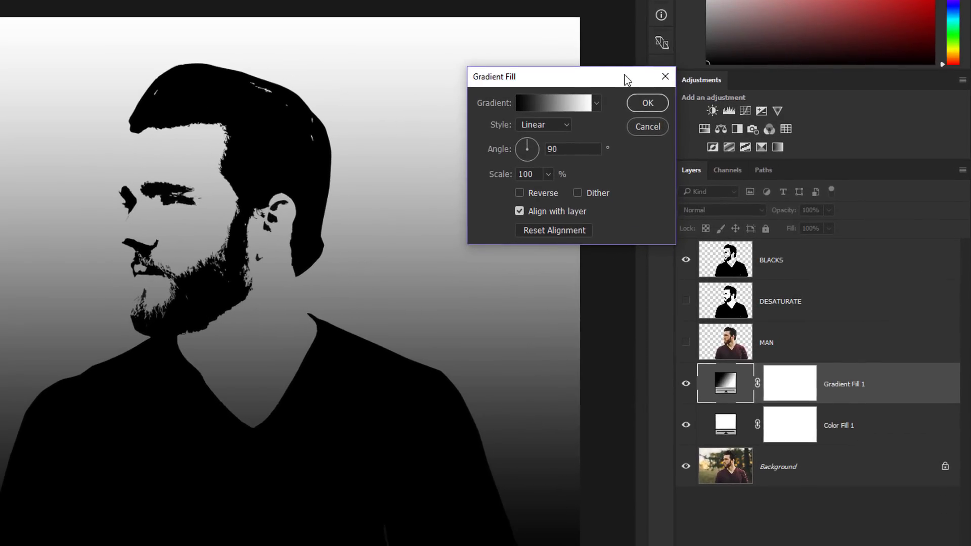
{"action": "left_click", "coordinate": [552, 127]}
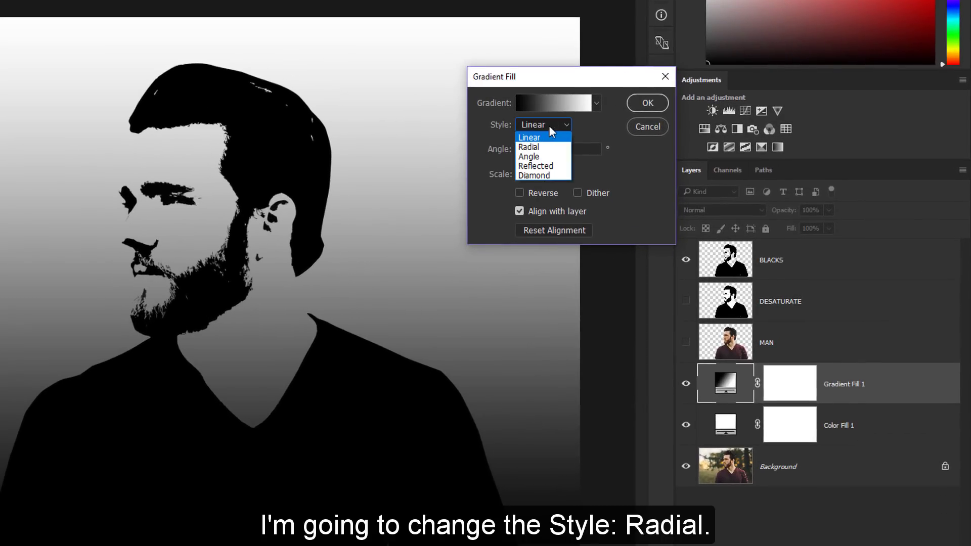
{"action": "left_click", "coordinate": [548, 148]}
{"action": "left_click", "coordinate": [520, 192]}
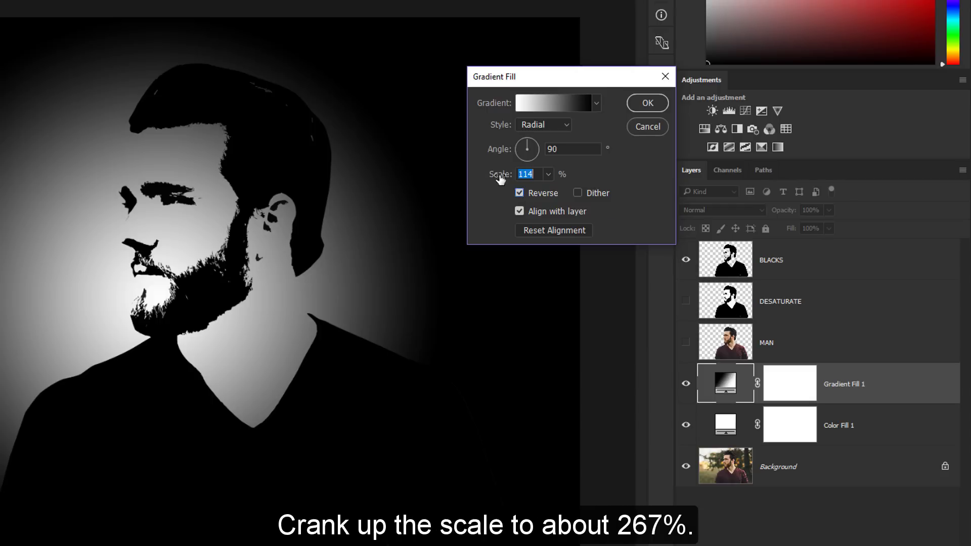
{"action": "mouse_move", "coordinate": [500, 175]}
{"action": "left_mouse_down"}
{"action": "mouse_move", "coordinate": [553, 179]}
{"action": "mouse_move", "coordinate": [502, 179]}
{"action": "left_mouse_up"}
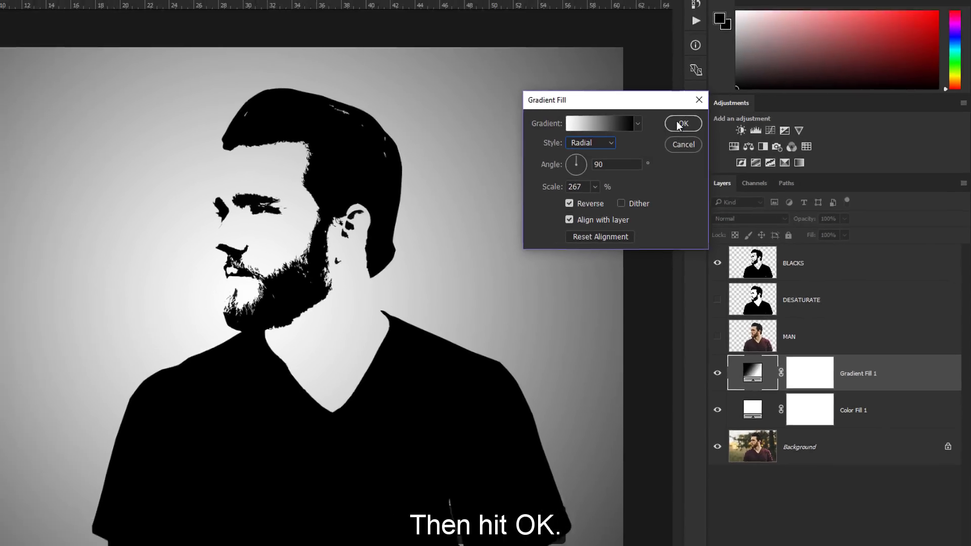
{"action": "left_click", "coordinate": [681, 124]}
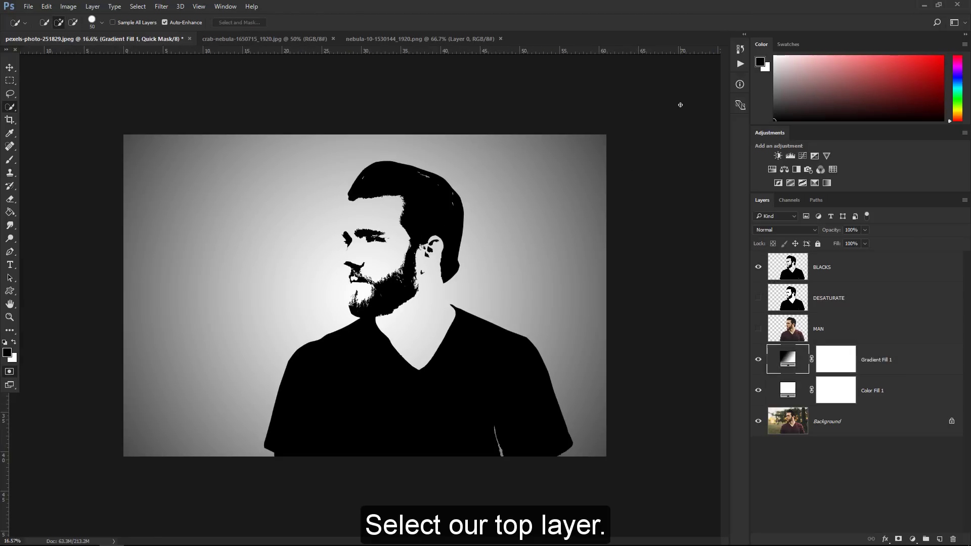
Bring the blue nebula-10 image in above BLACKS, set it to Screen, and clip it.
{"action": "left_click", "coordinate": [847, 262]}
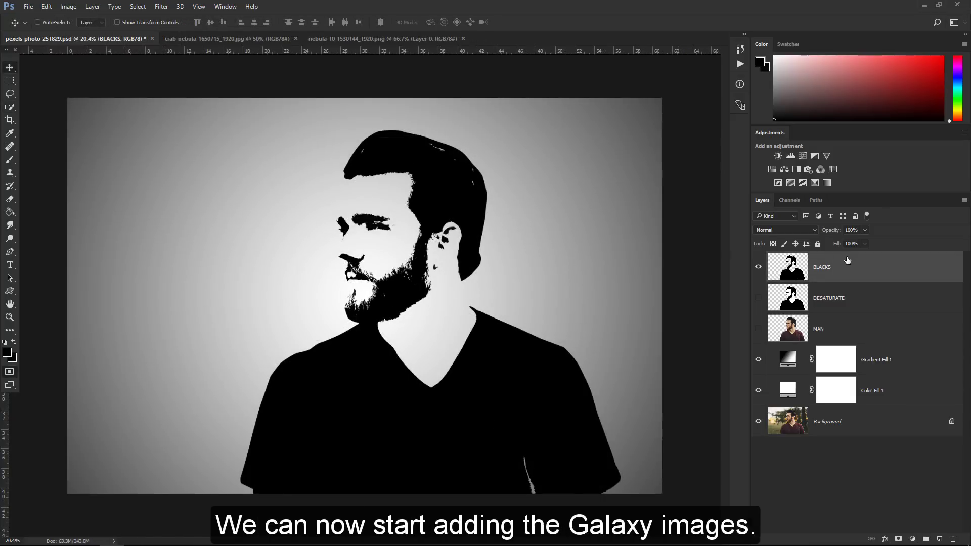
{"action": "left_click", "coordinate": [420, 39]}
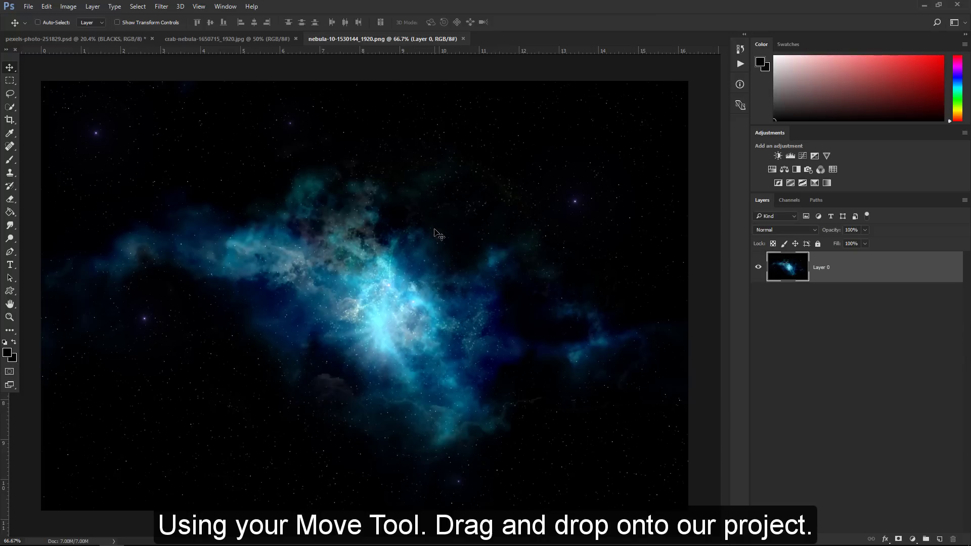
{"action": "left_click_drag", "start_coordinate": [436, 234], "coordinate": [134, 35]}
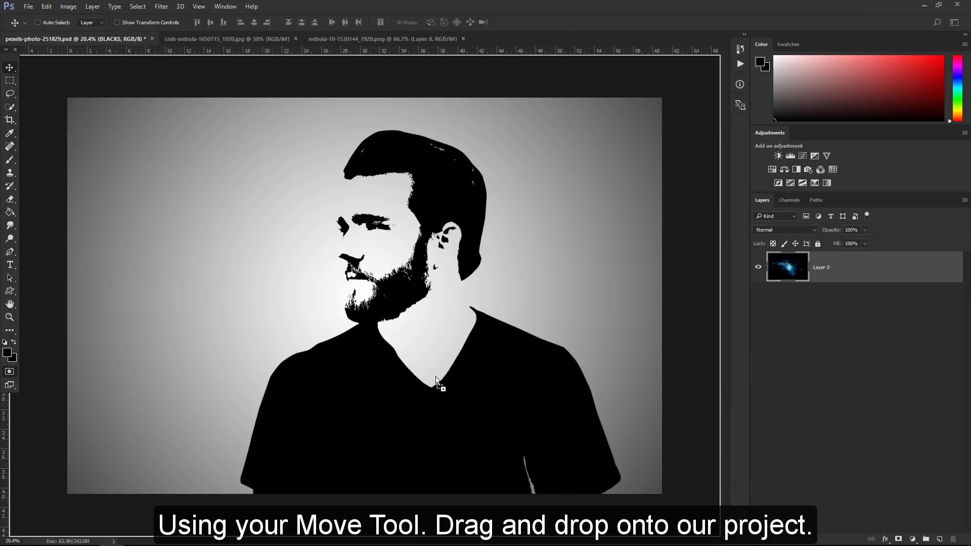
{"action": "left_click_drag", "start_coordinate": [135, 36], "coordinate": [436, 379]}
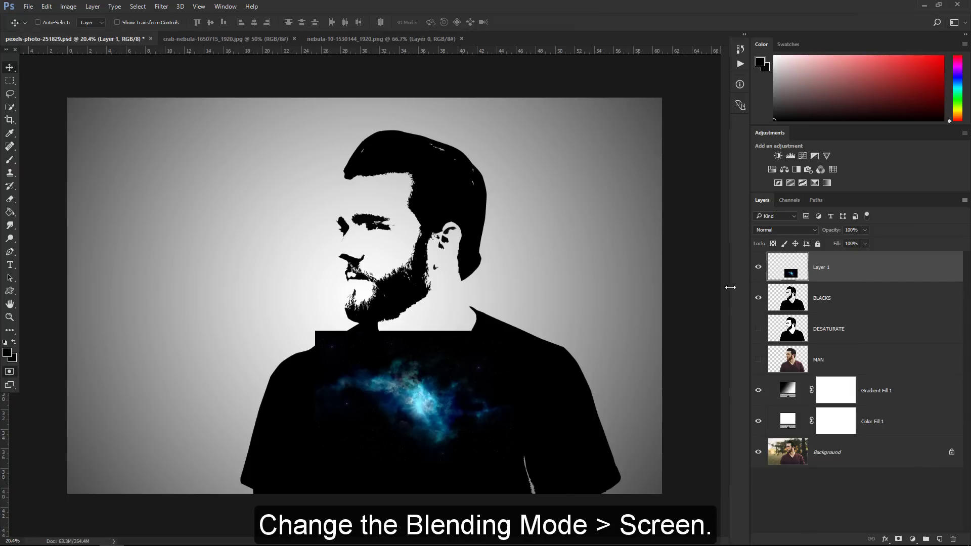
{"action": "left_click", "coordinate": [781, 233]}
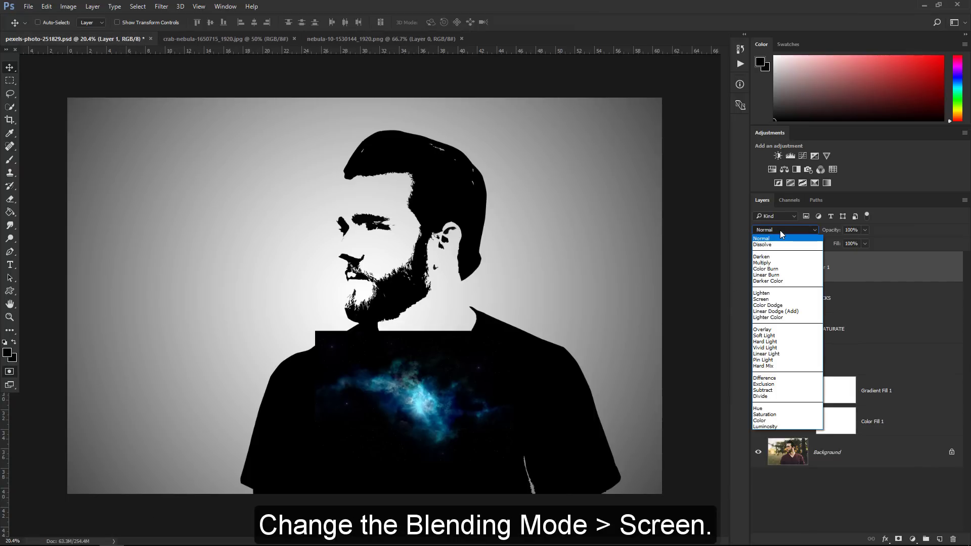
{"action": "left_click", "coordinate": [778, 299]}
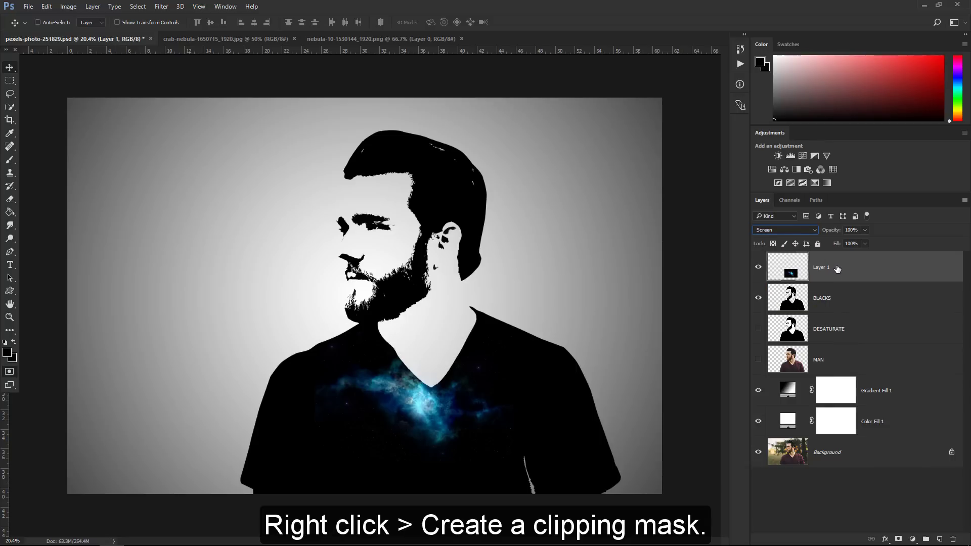
{"action": "right_click", "coordinate": [837, 270]}
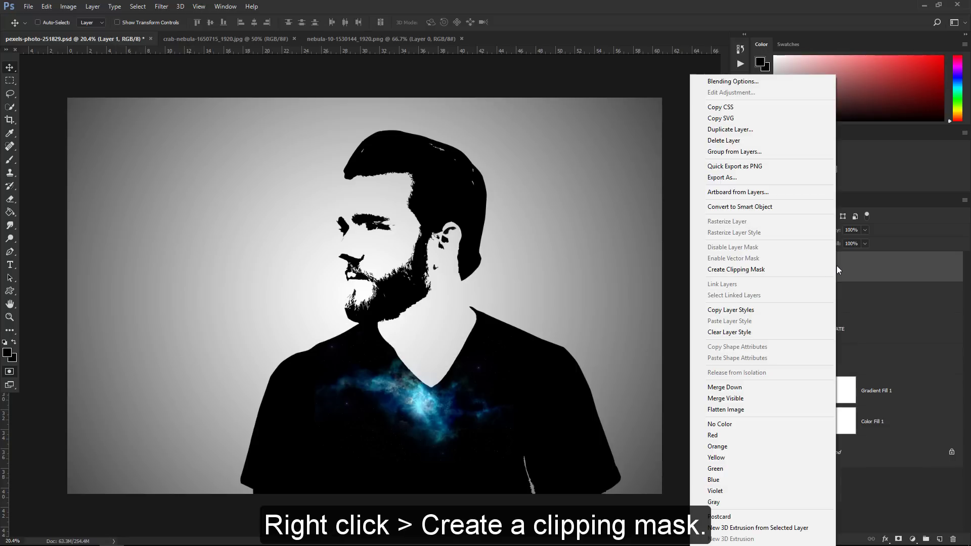
{"action": "left_click", "coordinate": [798, 271]}
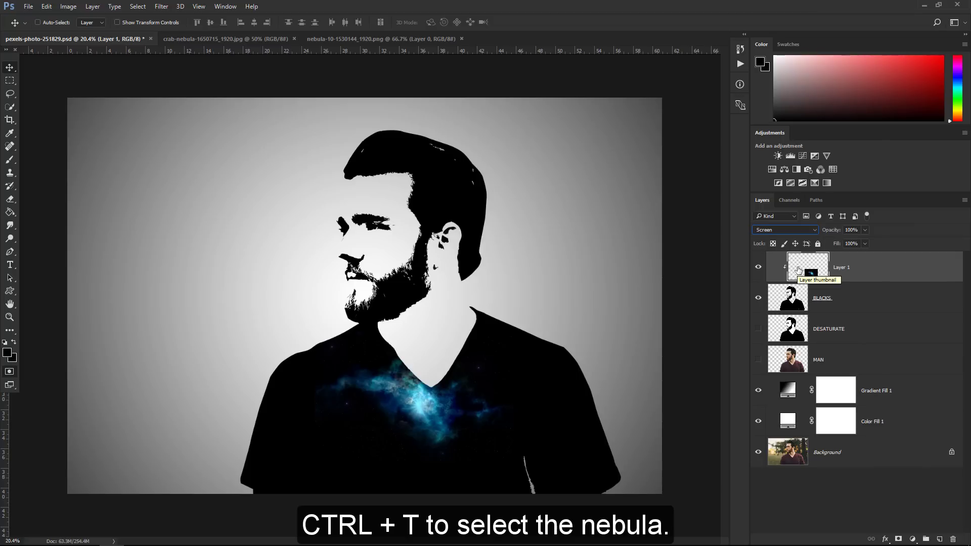
Scale the nebula to about double size and position it over the shirt.
{"action": "key", "text": "ctrl+t"}
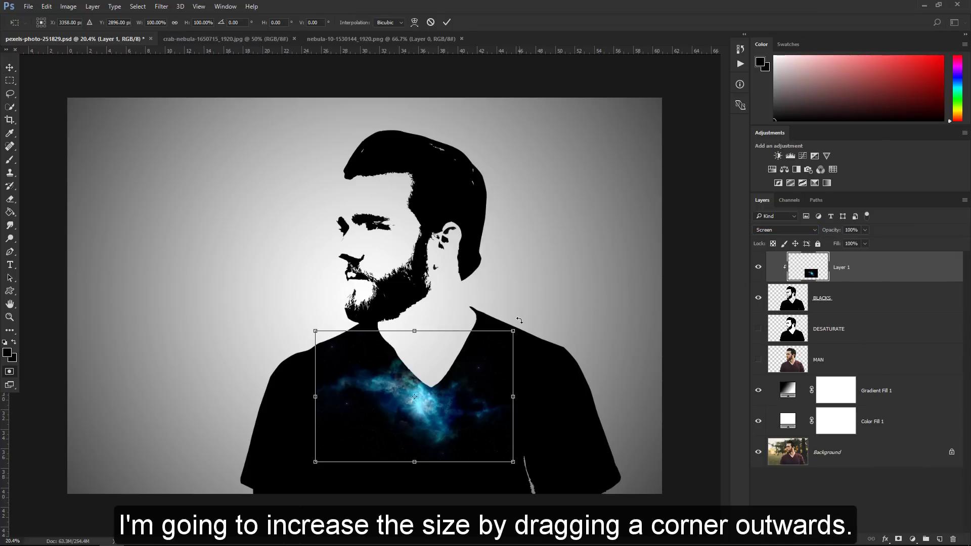
{"action": "left_click_drag", "start_coordinate": [514, 330], "coordinate": [570, 292]}
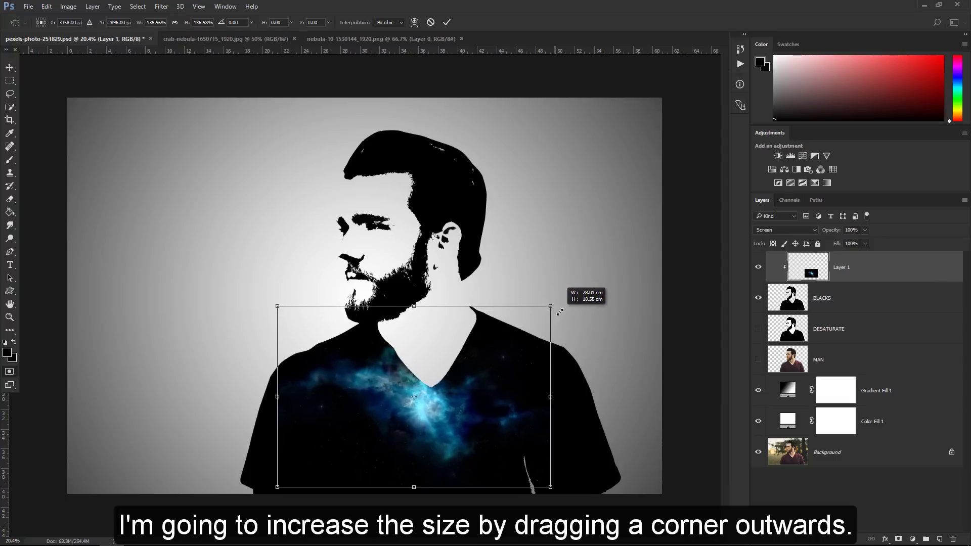
{"action": "left_click_drag", "start_coordinate": [536, 342], "coordinate": [546, 374]}
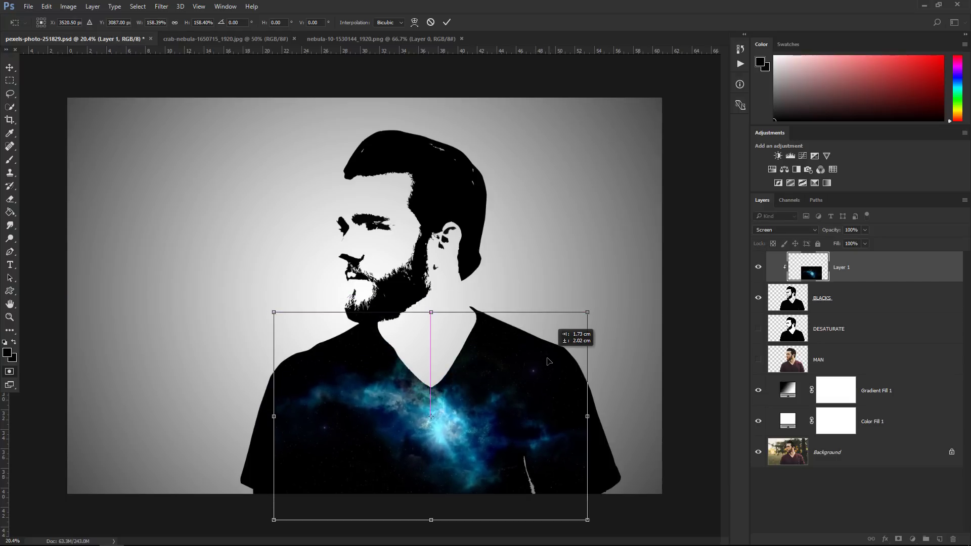
{"action": "left_click_drag", "start_coordinate": [581, 323], "coordinate": [621, 298]}
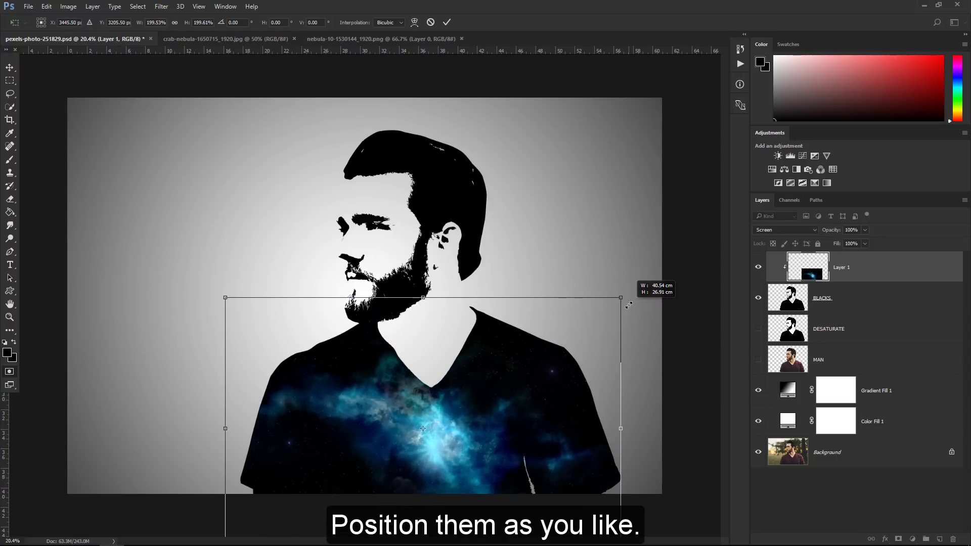
{"action": "mouse_move", "coordinate": [596, 329]}
{"action": "left_mouse_down"}
{"action": "mouse_move", "coordinate": [598, 317]}
{"action": "mouse_move", "coordinate": [599, 325]}
{"action": "left_mouse_up"}
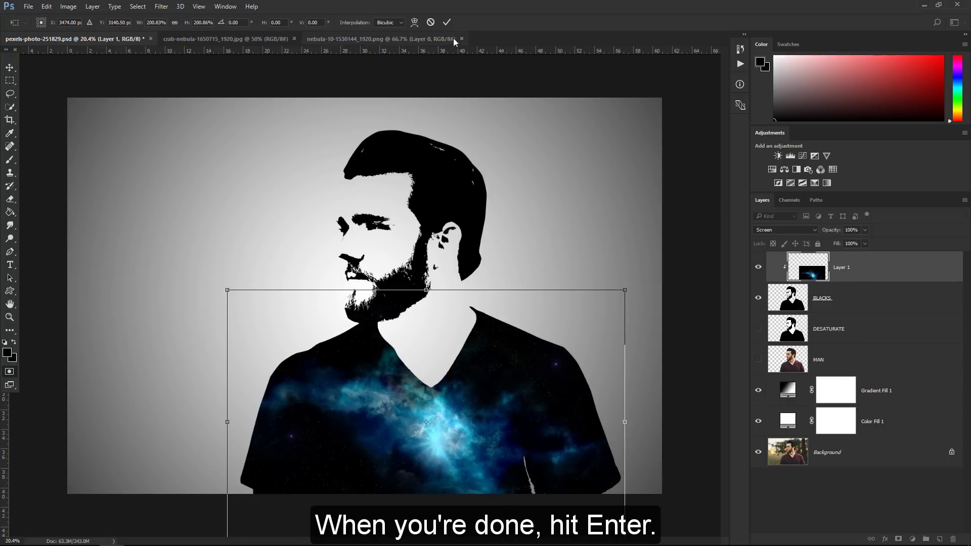
{"action": "left_click", "coordinate": [447, 22]}
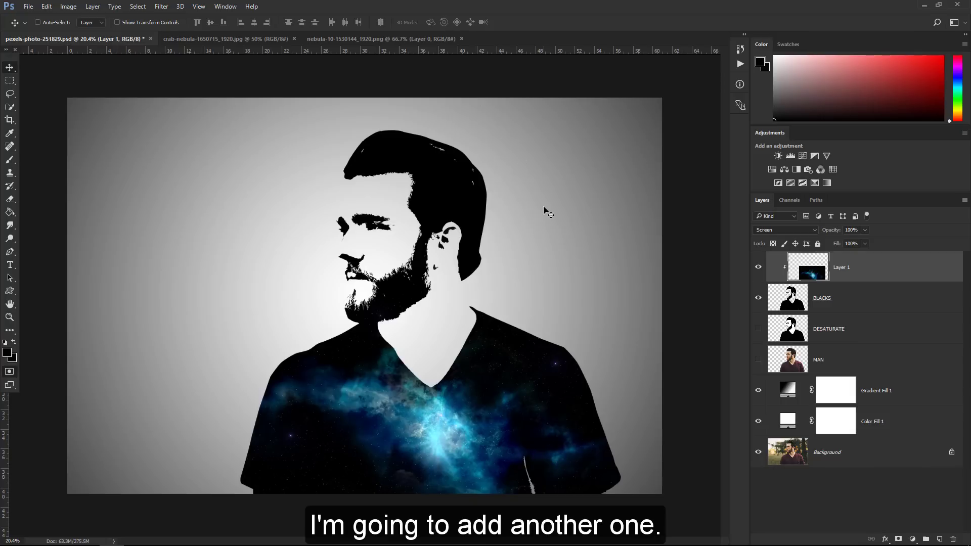
Drag the purple crab nebula onto the portrait, set it to Screen, and clip it to the silhouette.
{"action": "left_click", "coordinate": [240, 39]}
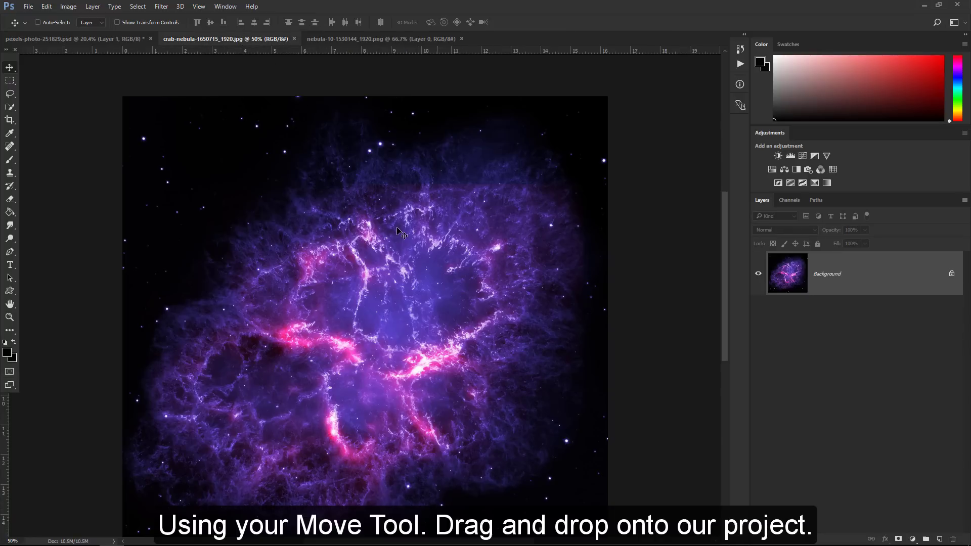
{"action": "mouse_move", "coordinate": [395, 228]}
{"action": "left_mouse_down"}
{"action": "mouse_move", "coordinate": [325, 207]}
{"action": "mouse_move", "coordinate": [356, 222]}
{"action": "left_mouse_up"}
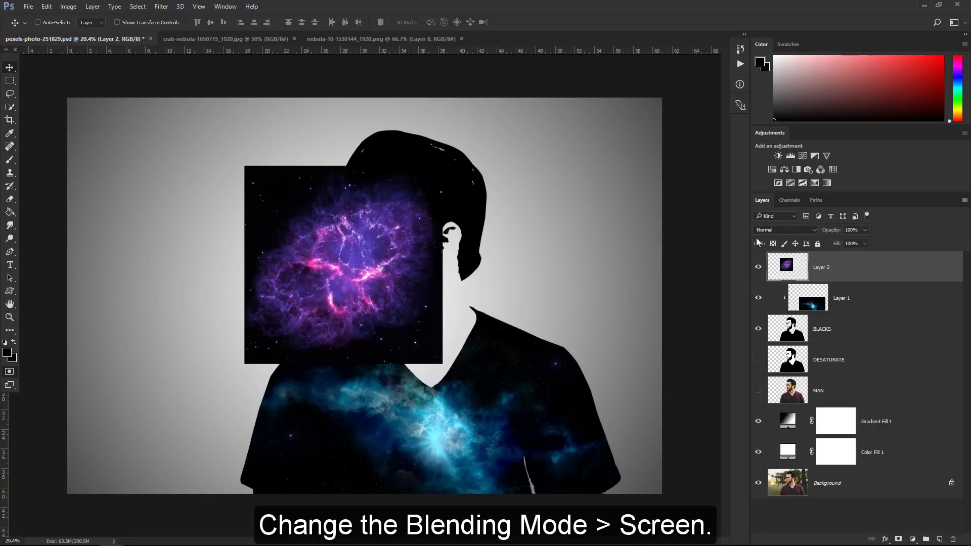
{"action": "left_click", "coordinate": [771, 231]}
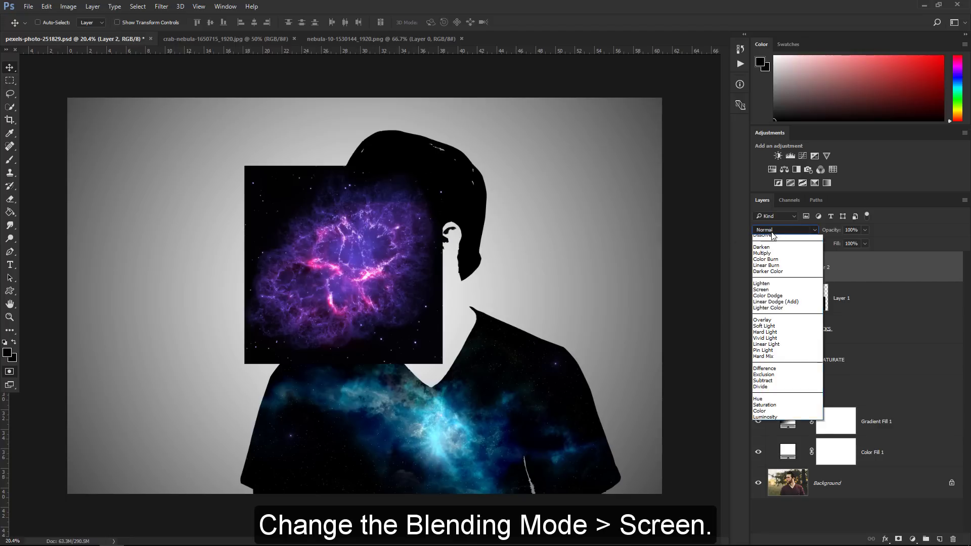
{"action": "left_click", "coordinate": [787, 299]}
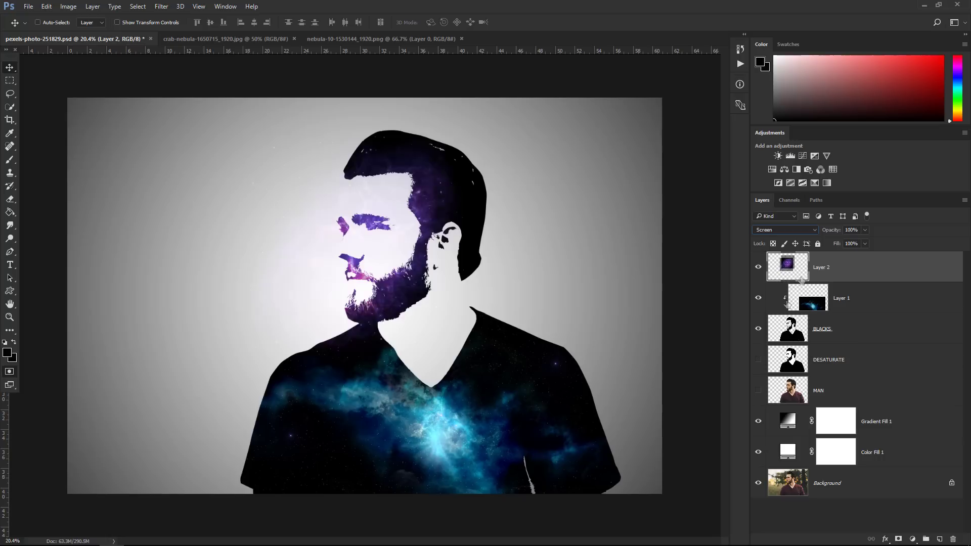
{"action": "right_click", "coordinate": [824, 276]}
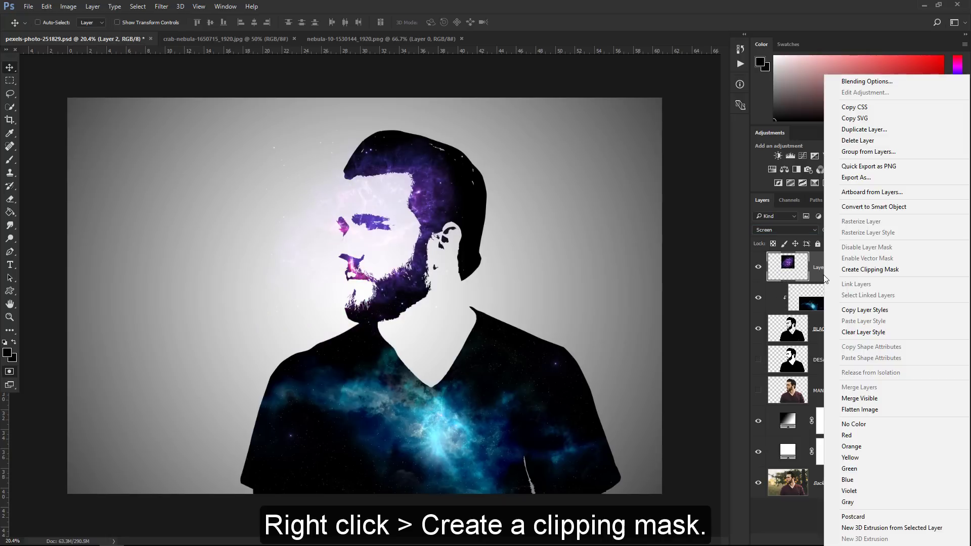
{"action": "left_click", "coordinate": [851, 277]}
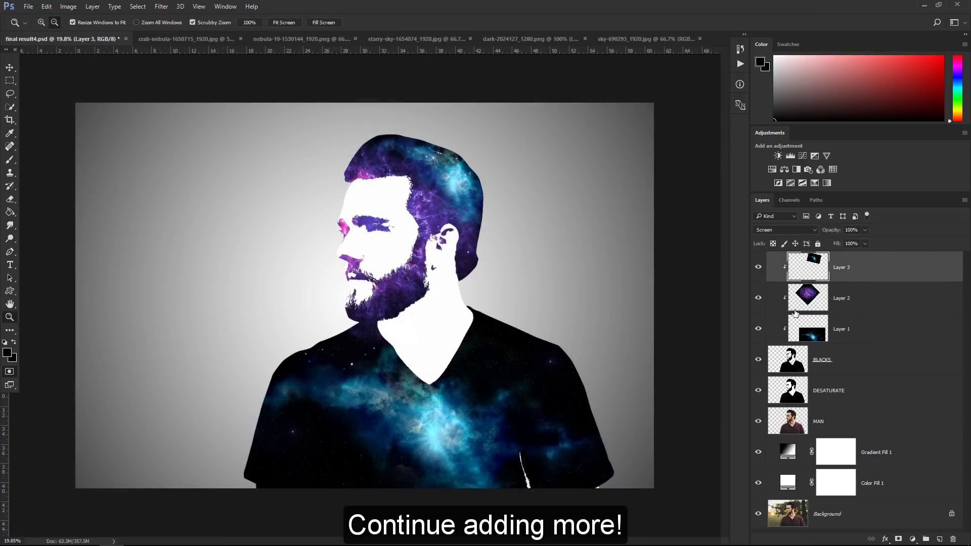
{"action": "left_click", "coordinate": [758, 267]}
{"action": "left_click", "coordinate": [758, 298]}
{"action": "left_click", "coordinate": [757, 297]}
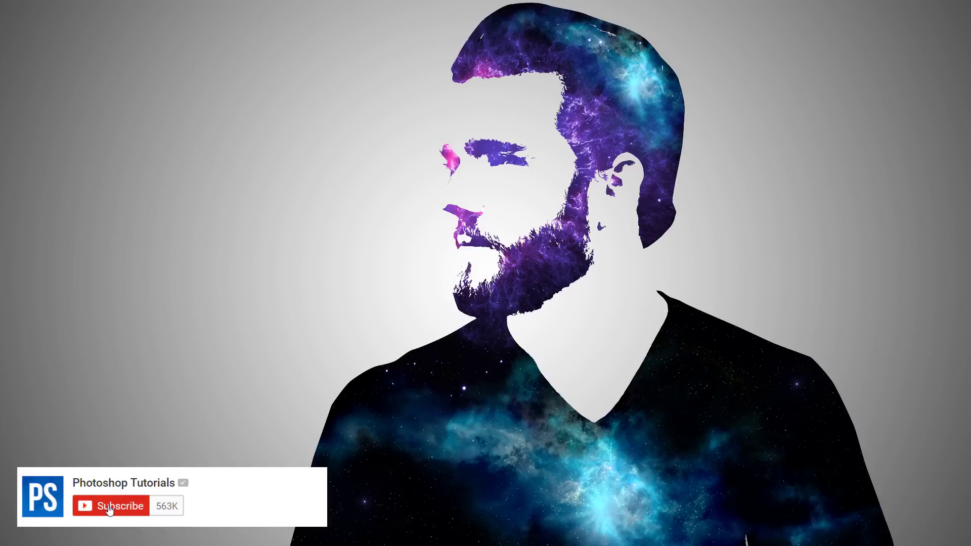
{"action": "left_click", "coordinate": [109, 508]}
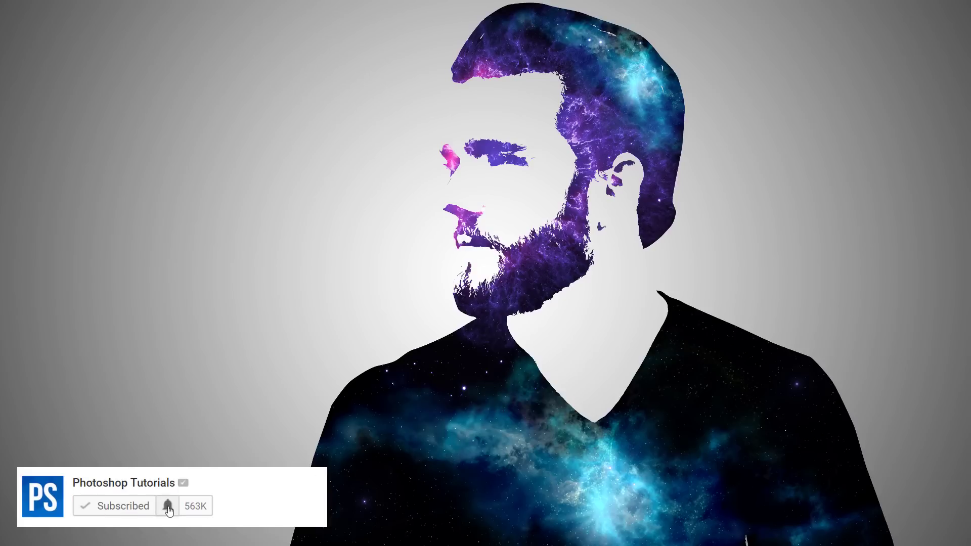